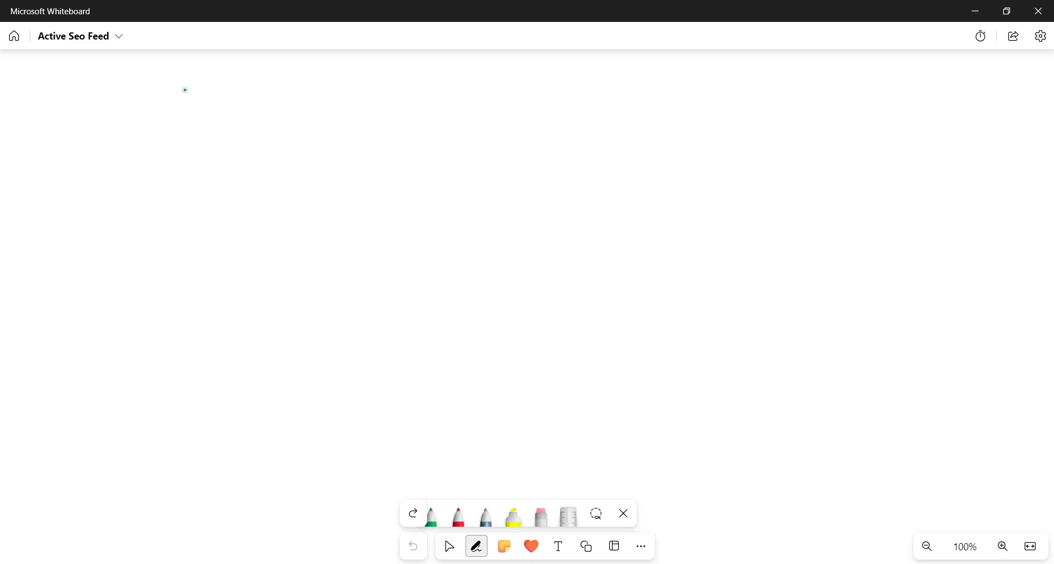
# Handwrite the lines "of $199" and "or more" in green ink near the top of the whiteboard
pyautogui.moveTo(185, 89)
pyautogui.mouseDown()
pyautogui.moveTo(220, 101)
pyautogui.moveTo(253, 96)
pyautogui.mouseUp()
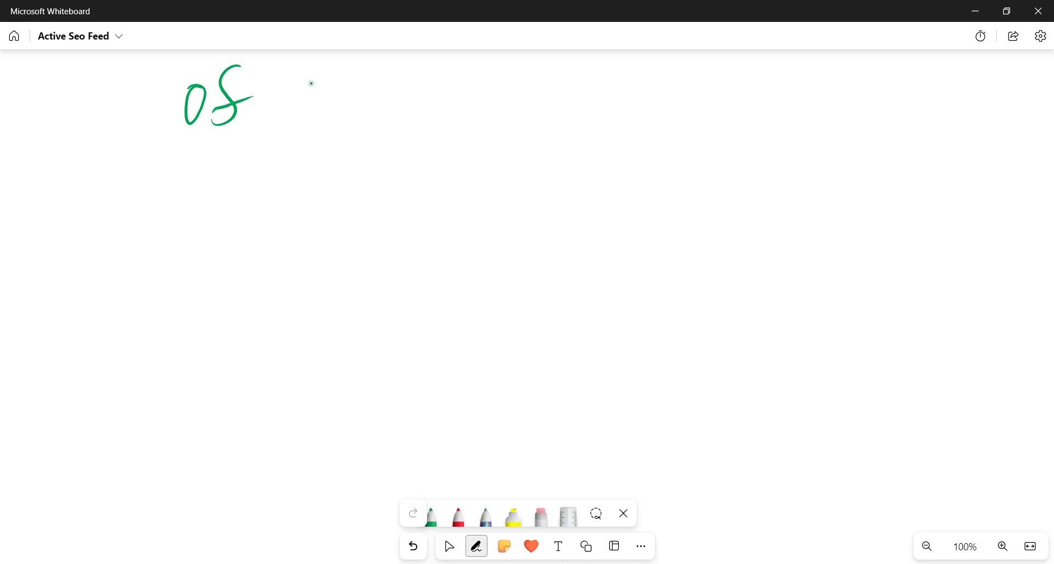
pyautogui.moveTo(314, 79)
pyautogui.mouseDown()
pyautogui.moveTo(296, 121)
pyautogui.moveTo(308, 134)
pyautogui.moveTo(336, 126)
pyautogui.mouseUp()
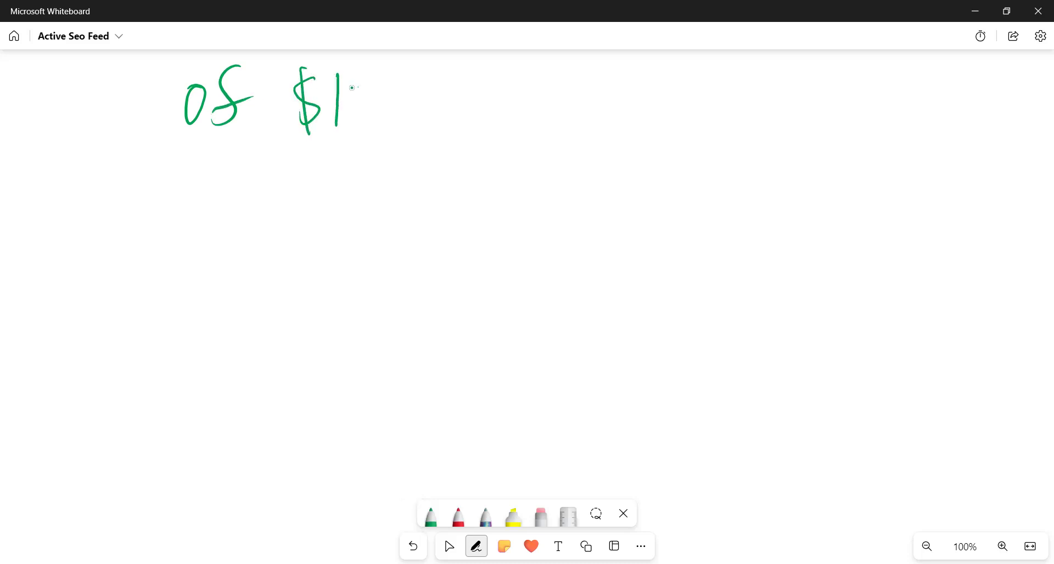
pyautogui.moveTo(356, 81); pyautogui.dragTo(351, 125)
pyautogui.moveTo(384, 83); pyautogui.dragTo(369, 132)
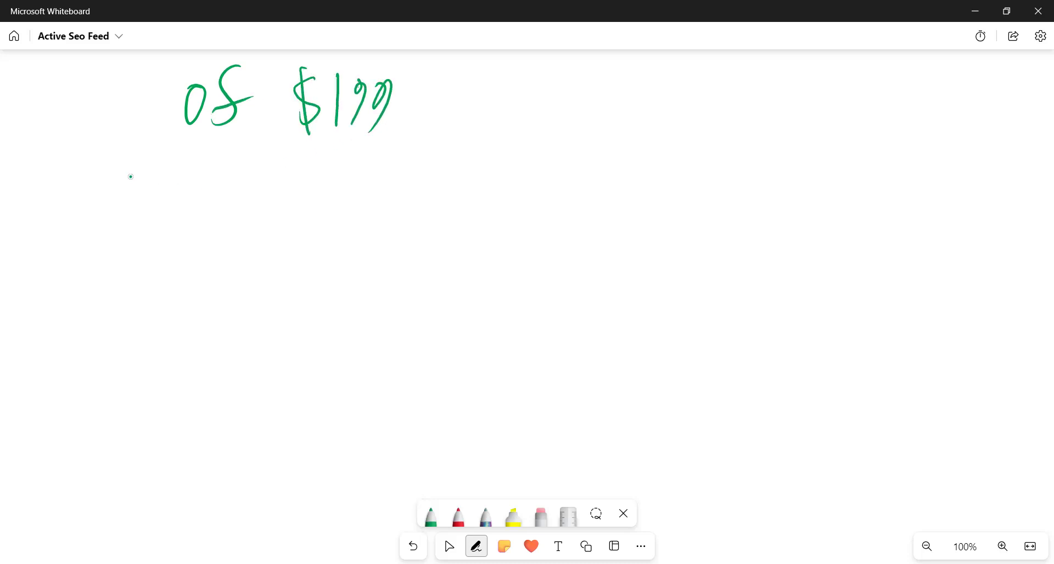
pyautogui.moveTo(130, 176)
pyautogui.mouseDown()
pyautogui.moveTo(245, 189)
pyautogui.moveTo(316, 162)
pyautogui.moveTo(418, 160)
pyautogui.mouseUp()
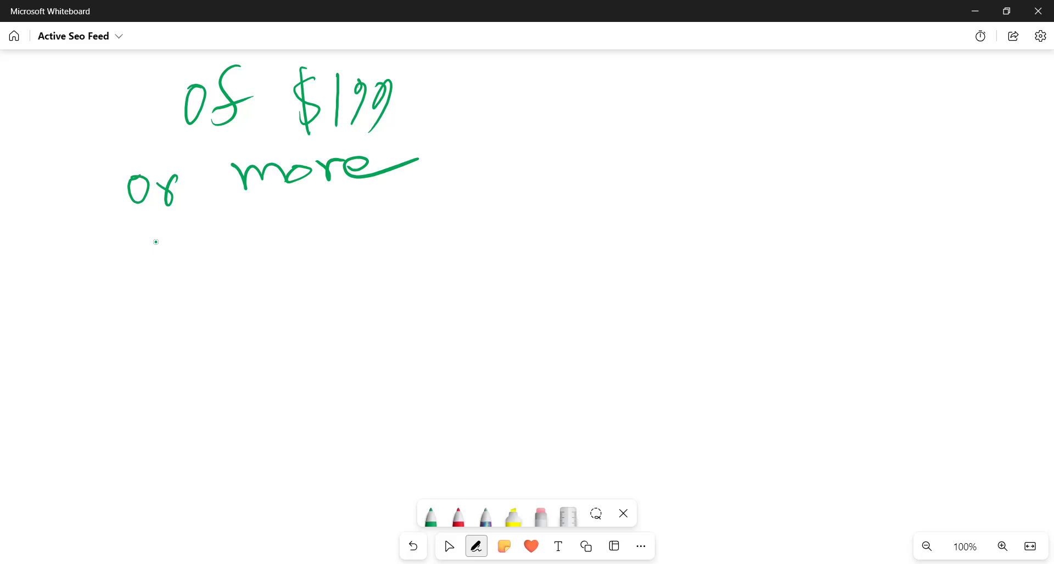
# Handwrite "Free Shipping" in green ink below the "or more" line
pyautogui.moveTo(156, 242)
pyautogui.mouseDown()
pyautogui.moveTo(159, 285)
pyautogui.moveTo(174, 235)
pyautogui.mouseUp()
pyautogui.moveTo(157, 255); pyautogui.dragTo(272, 264)
pyautogui.moveTo(328, 226)
pyautogui.mouseDown()
pyautogui.moveTo(305, 266)
pyautogui.moveTo(350, 236)
pyautogui.moveTo(359, 261)
pyautogui.mouseUp()
pyautogui.moveTo(371, 242)
pyautogui.mouseDown()
pyautogui.moveTo(383, 280)
pyautogui.moveTo(387, 258)
pyautogui.mouseUp()
pyautogui.moveTo(394, 240); pyautogui.dragTo(403, 282)
pyautogui.moveTo(402, 255)
pyautogui.mouseDown()
pyautogui.moveTo(425, 233)
pyautogui.moveTo(424, 254)
pyautogui.mouseUp()
pyautogui.moveTo(437, 235)
pyautogui.mouseDown()
pyautogui.moveTo(467, 255)
pyautogui.moveTo(507, 236)
pyautogui.mouseUp()
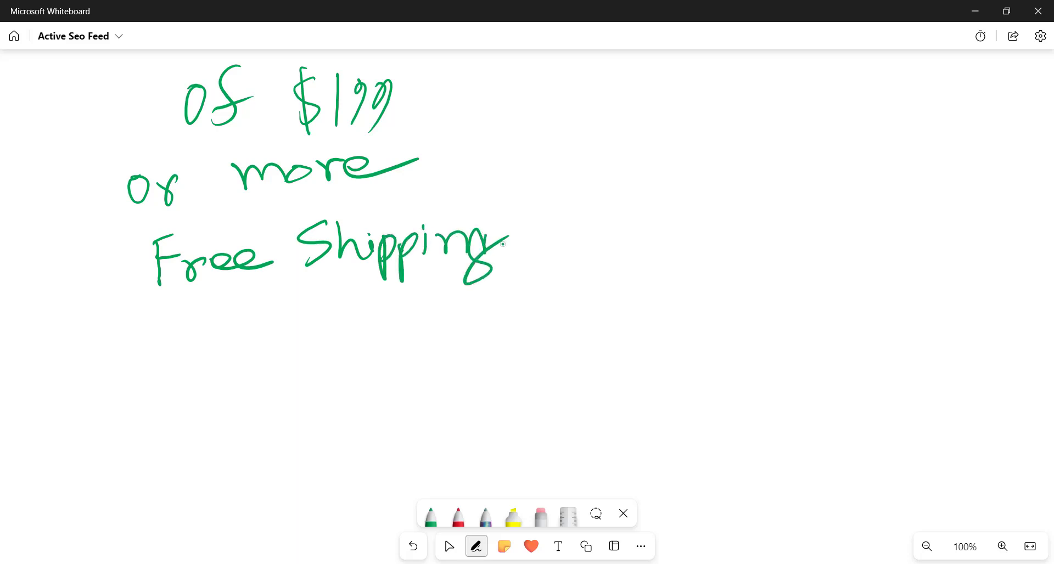
pyautogui.press('Escape')
# Handwrite "if not the" in green ink below the "Free Shipping" line
pyautogui.moveTo(116, 313); pyautogui.dragTo(123, 355)
pyautogui.moveTo(158, 306)
pyautogui.mouseDown()
pyautogui.moveTo(137, 358)
pyautogui.moveTo(172, 333)
pyautogui.moveTo(241, 344)
pyautogui.moveTo(286, 335)
pyautogui.mouseUp()
pyautogui.moveTo(270, 300); pyautogui.dragTo(283, 343)
pyautogui.moveTo(262, 332)
pyautogui.mouseDown()
pyautogui.moveTo(348, 299)
pyautogui.moveTo(357, 320)
pyautogui.mouseUp()
pyautogui.moveTo(353, 300)
pyautogui.mouseDown()
pyautogui.moveTo(363, 333)
pyautogui.moveTo(440, 317)
pyautogui.mouseUp()
# Handwrite "regular shipping" as the last line of the note and leave inking mode
pyautogui.moveTo(127, 423)
pyautogui.mouseDown()
pyautogui.moveTo(136, 442)
pyautogui.moveTo(160, 409)
pyautogui.moveTo(192, 429)
pyautogui.mouseUp()
pyautogui.moveTo(215, 409)
pyautogui.mouseDown()
pyautogui.moveTo(203, 422)
pyautogui.moveTo(261, 409)
pyautogui.mouseUp()
pyautogui.moveTo(280, 403)
pyautogui.mouseDown()
pyautogui.moveTo(272, 415)
pyautogui.moveTo(284, 418)
pyautogui.moveTo(322, 393)
pyautogui.moveTo(351, 417)
pyautogui.mouseUp()
pyautogui.moveTo(375, 371); pyautogui.dragTo(401, 406)
pyautogui.moveTo(413, 387)
pyautogui.mouseDown()
pyautogui.moveTo(416, 405)
pyautogui.moveTo(477, 399)
pyautogui.moveTo(535, 391)
pyautogui.moveTo(548, 373)
pyautogui.mouseUp()
pyautogui.click(428, 384)
pyautogui.click(490, 375)
pyautogui.press('Escape')
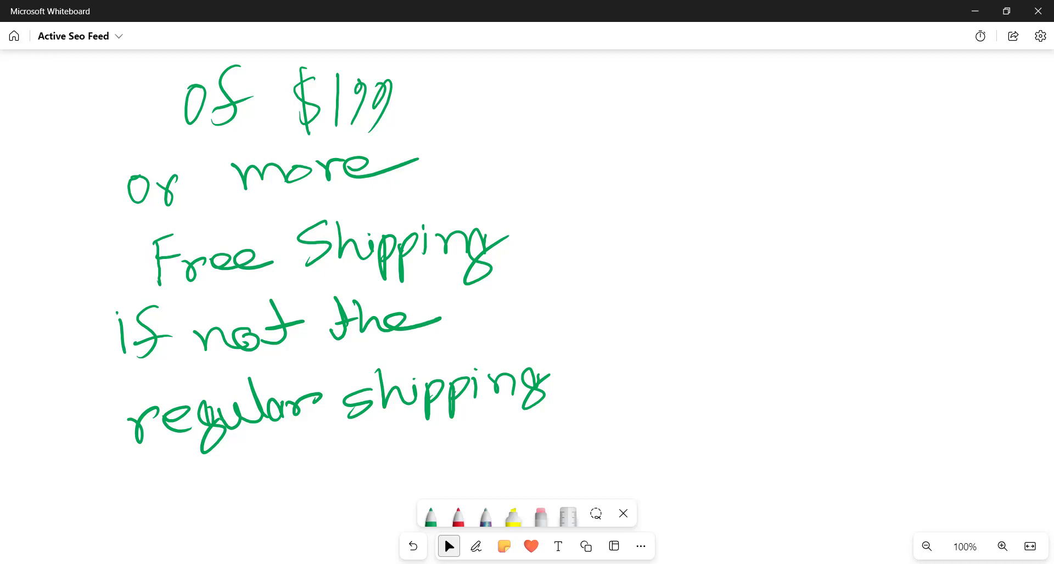
# Switch to the activeseofeed.xyz storefront in Chrome and look through the homepage's products, deals and free shipping banner
pyautogui.moveTo(520, 559)
pyautogui.click(592, 511)
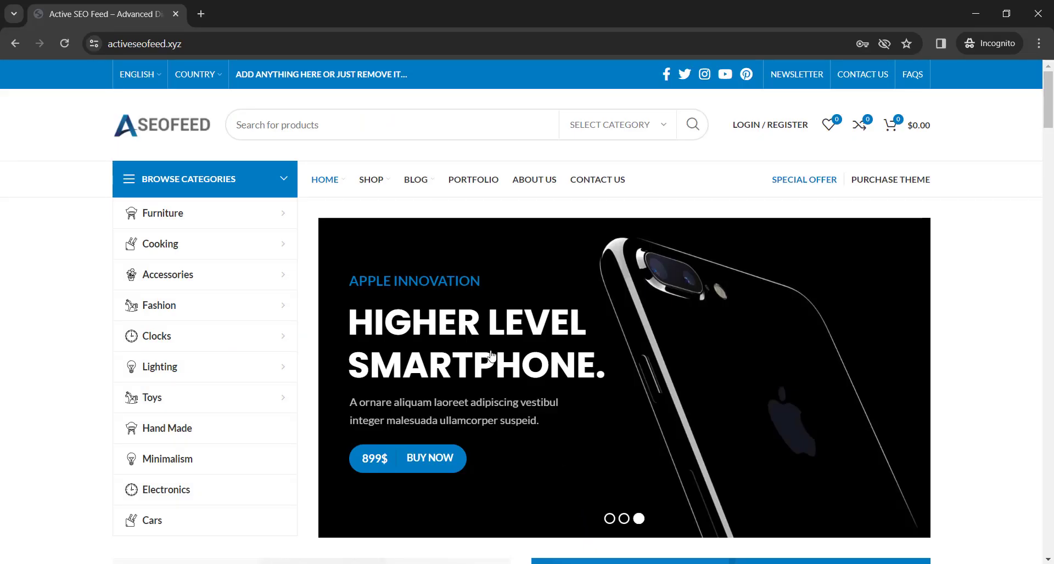
pyautogui.scroll(-7, 483, 325)
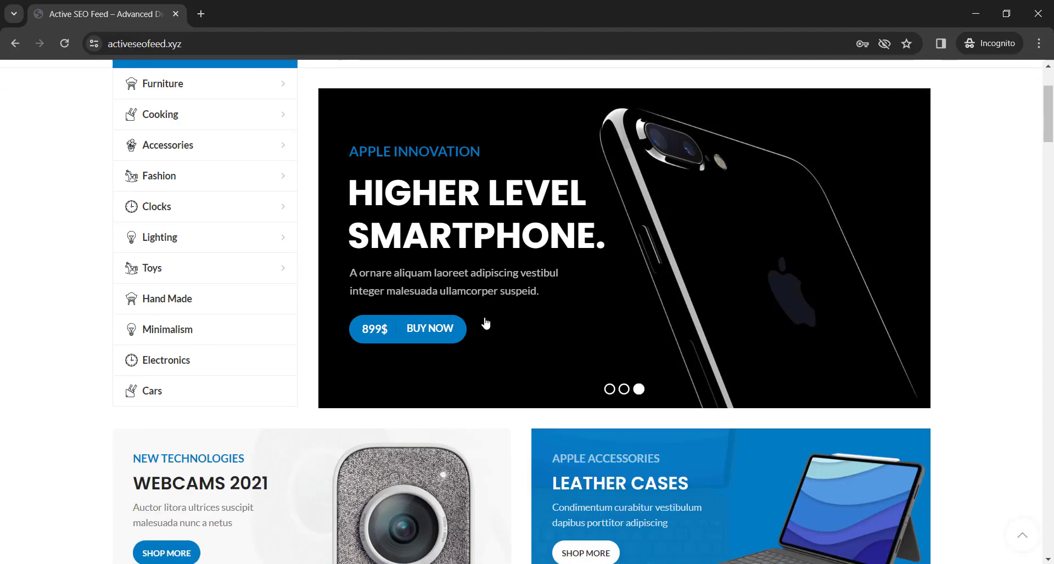
pyautogui.scroll(-4, 485, 322)
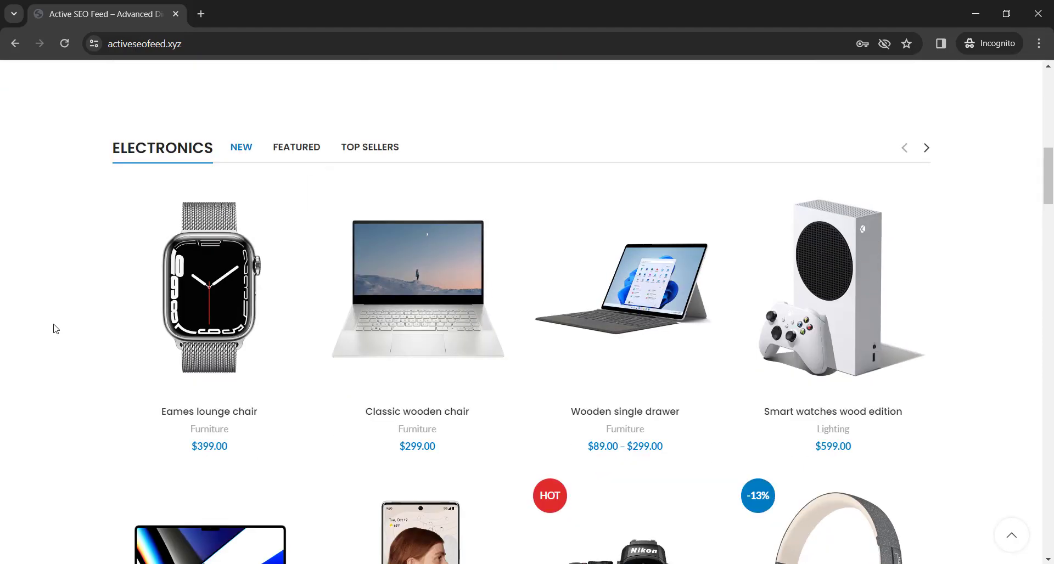
pyautogui.scroll(-6, 52, 329)
pyautogui.scroll(-15, 55, 328)
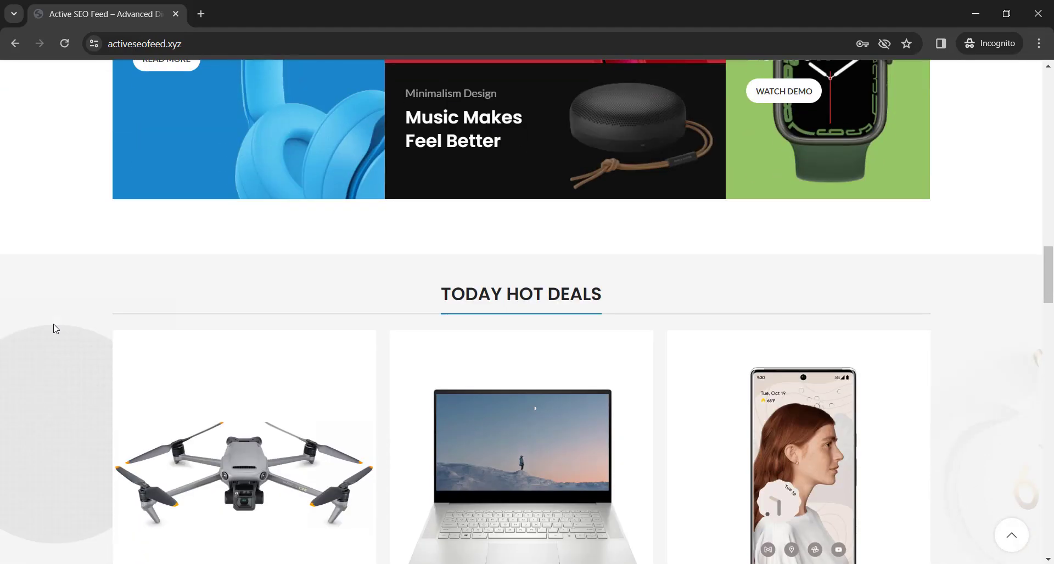
pyautogui.scroll(-18, 55, 328)
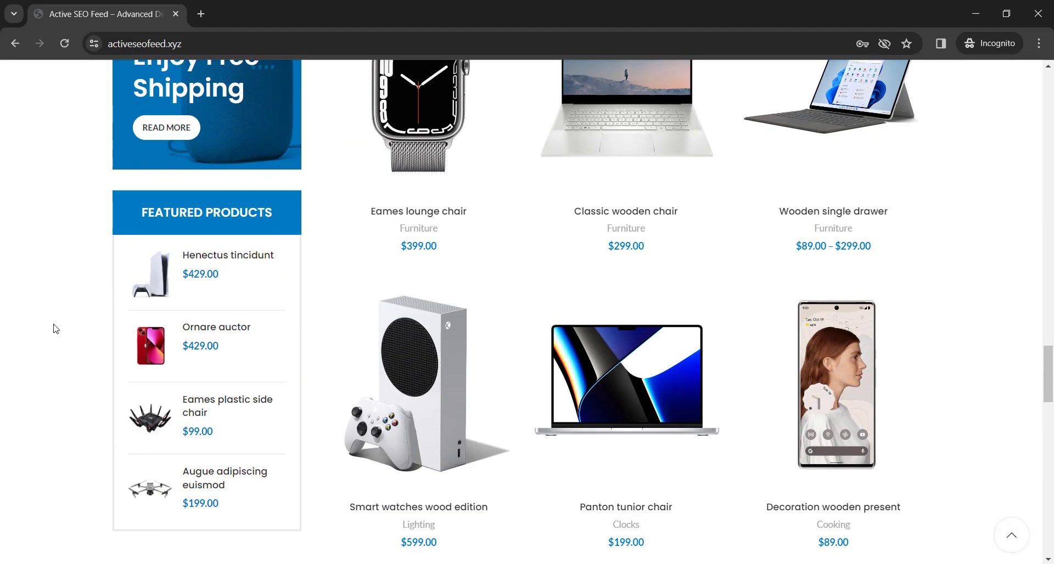
pyautogui.scroll(-15, 55, 328)
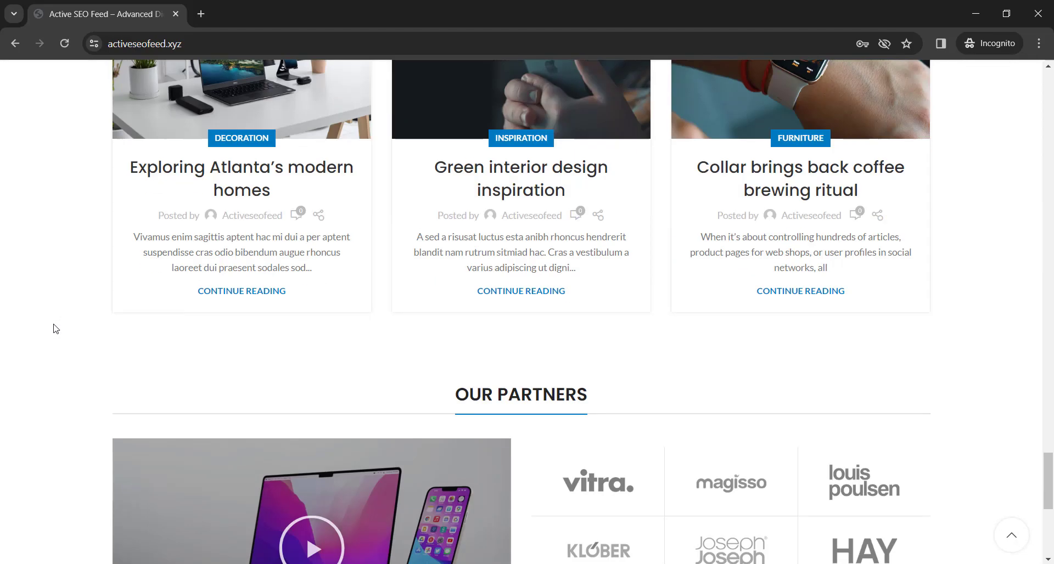
pyautogui.scroll(20, 69, 349)
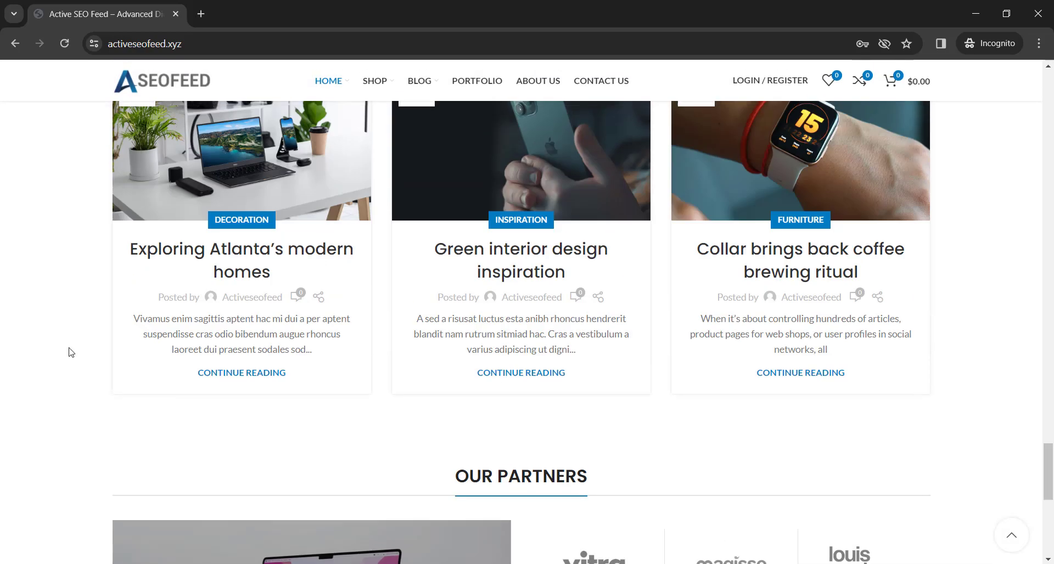
pyautogui.scroll(20, 69, 352)
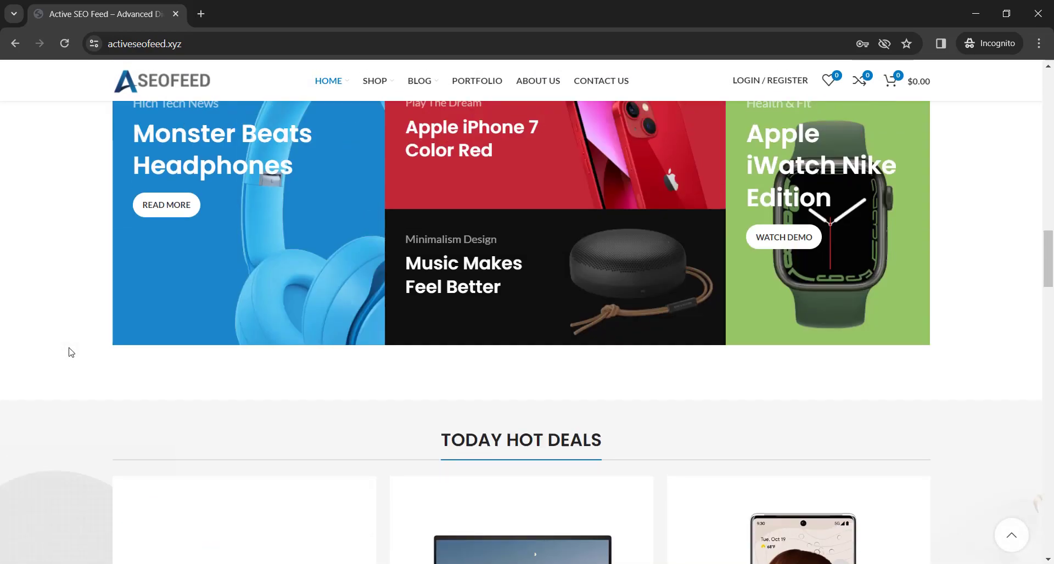
pyautogui.scroll(11, 69, 352)
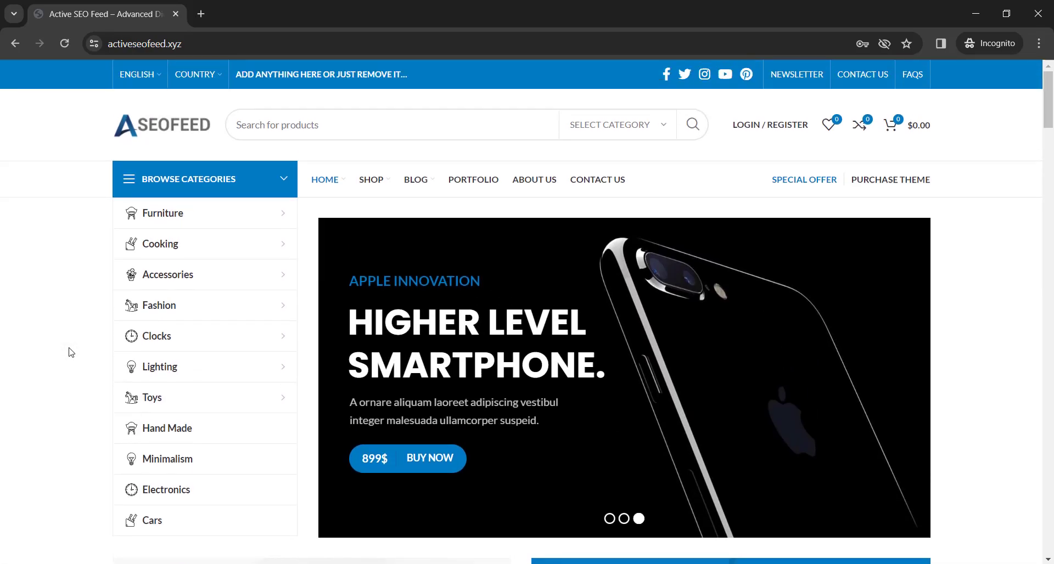
pyautogui.scroll(-15, 69, 352)
pyautogui.scroll(-20, 71, 351)
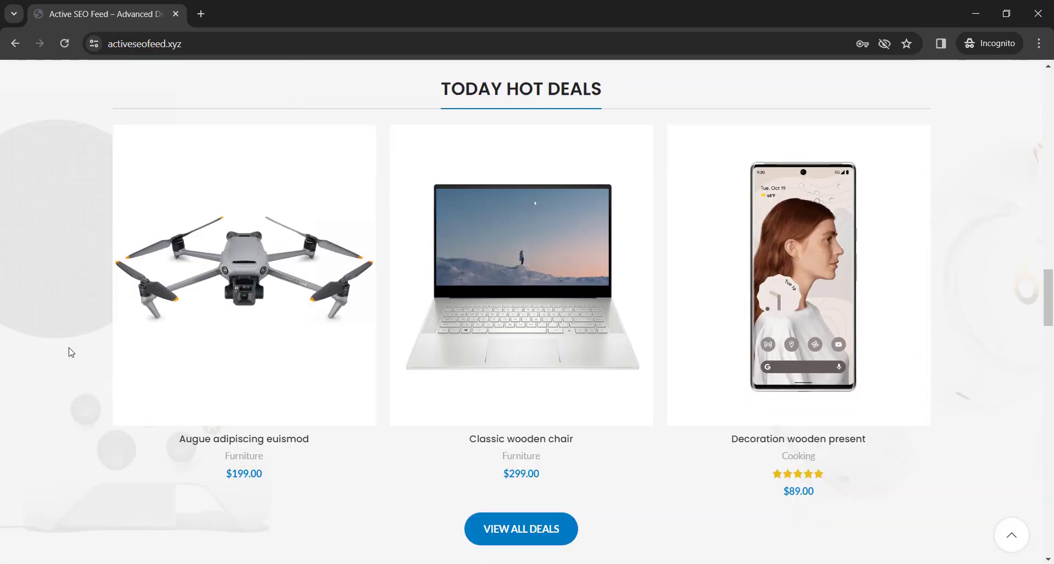
pyautogui.scroll(3, 71, 352)
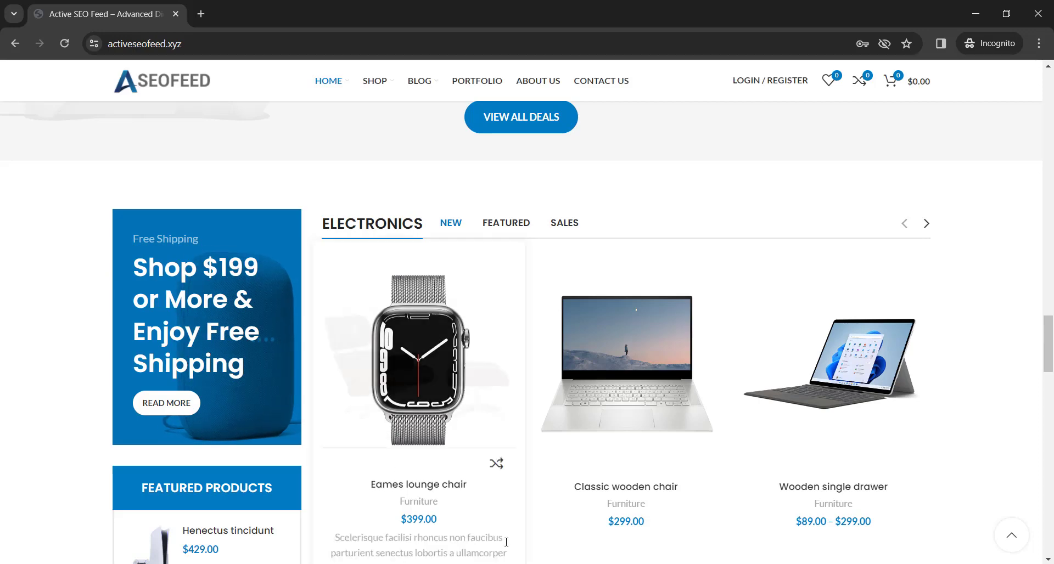
# Switch to the store's WordPress dashboard in the other Chrome window and open the WooCommerce shipping settings
pyautogui.moveTo(524, 563)
pyautogui.click(444, 516)
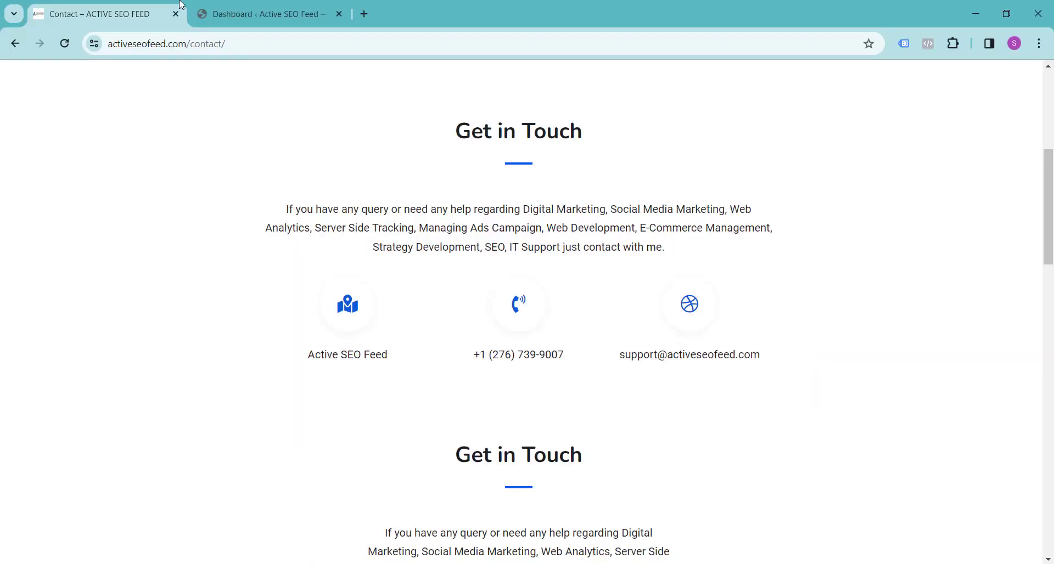
pyautogui.click(269, 4)
pyautogui.scroll(-4, 250, 232)
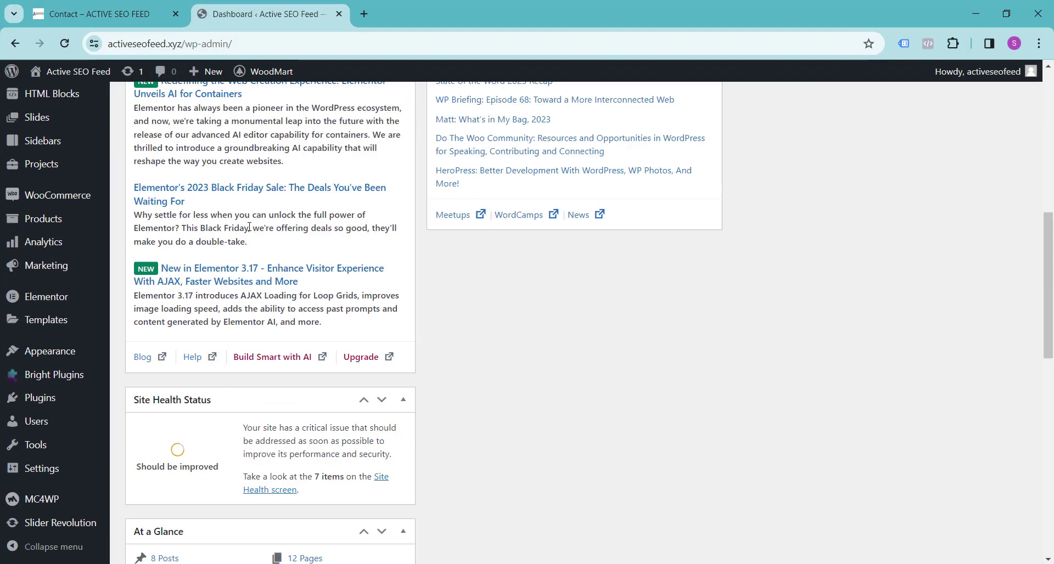
pyautogui.scroll(4, 249, 232)
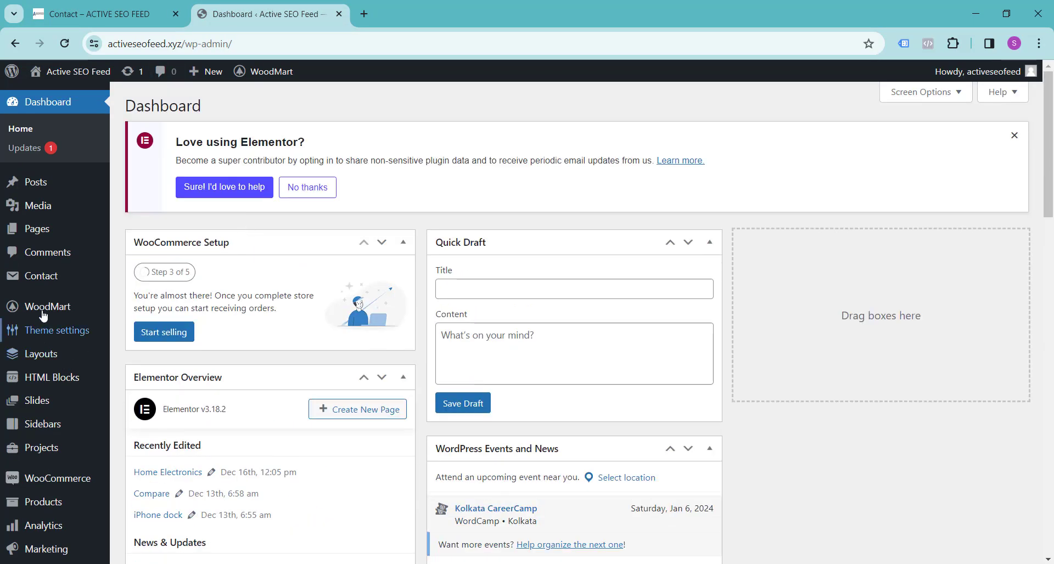
pyautogui.scroll(-2, 33, 307)
pyautogui.moveTo(44, 412)
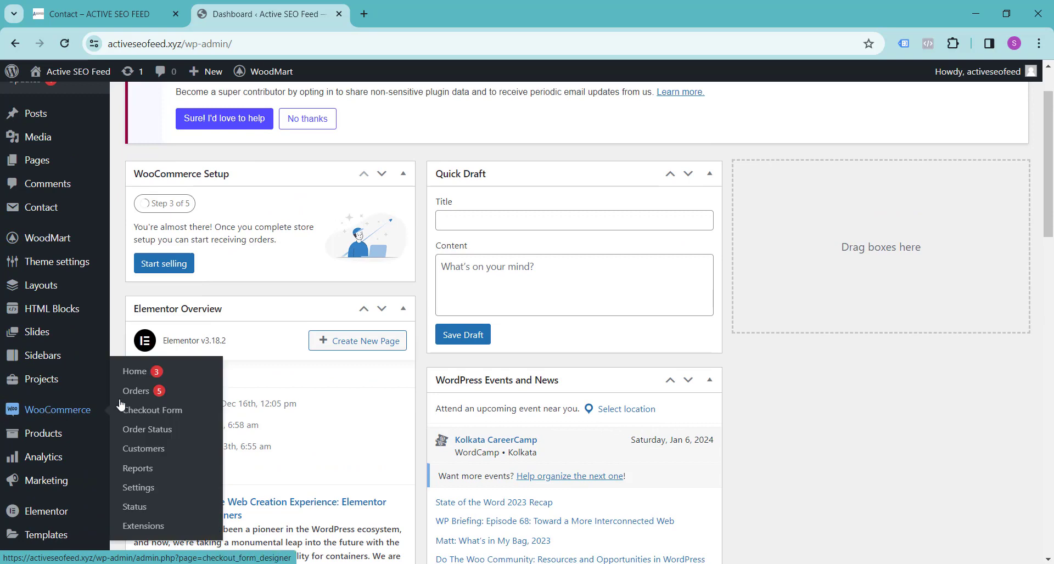
pyautogui.click(134, 489)
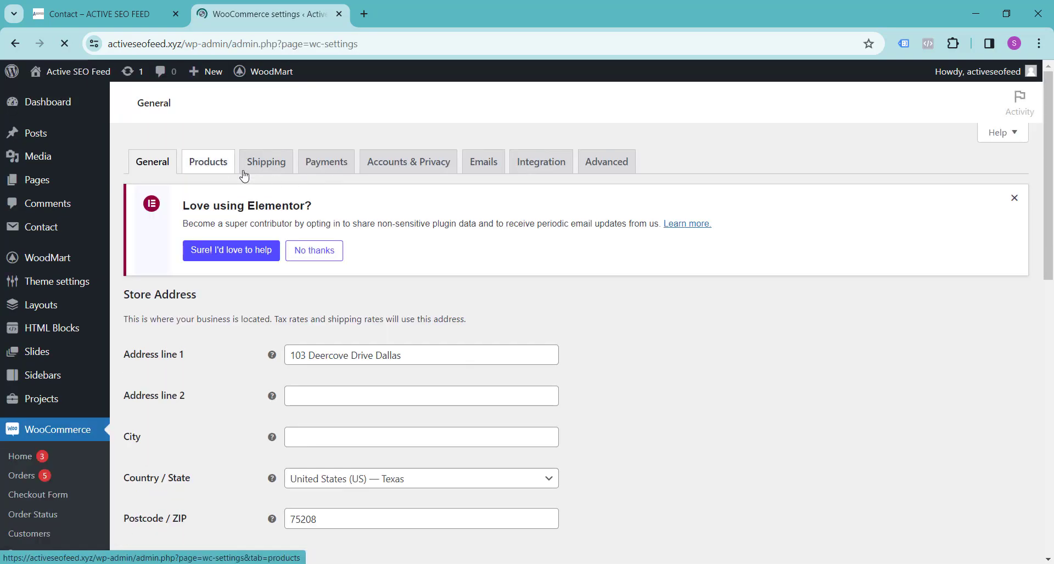
pyautogui.click(274, 170)
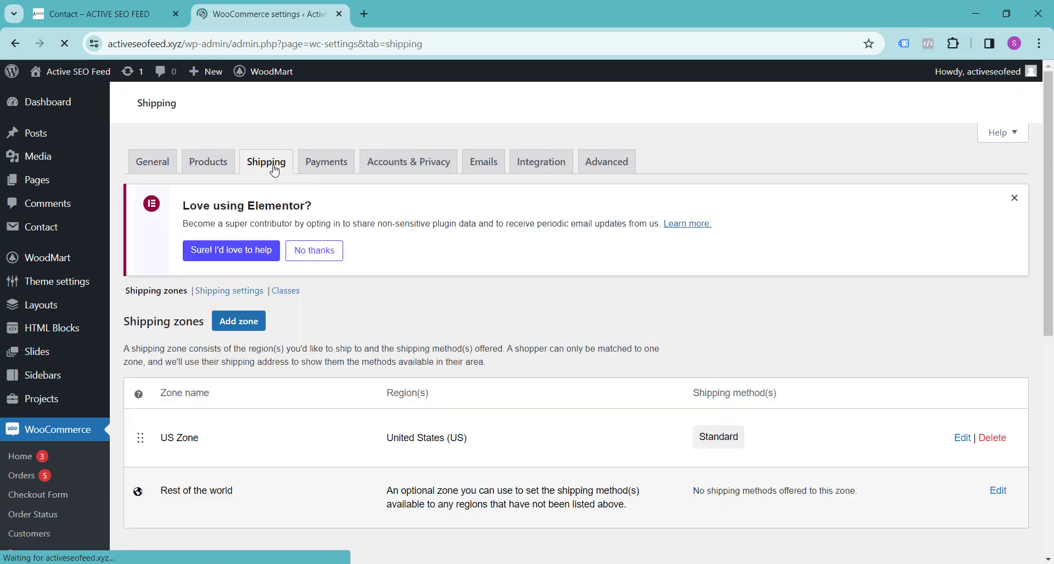
# Open the US Zone for editing and check the flat rate setup of its Standard shipping method
pyautogui.scroll(-3, 437, 242)
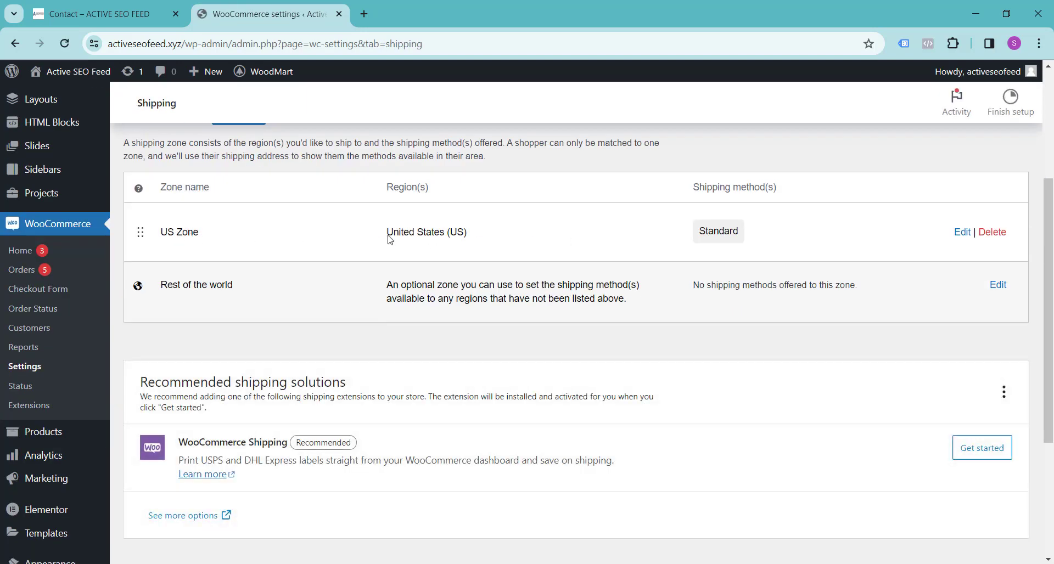
pyautogui.click(962, 232)
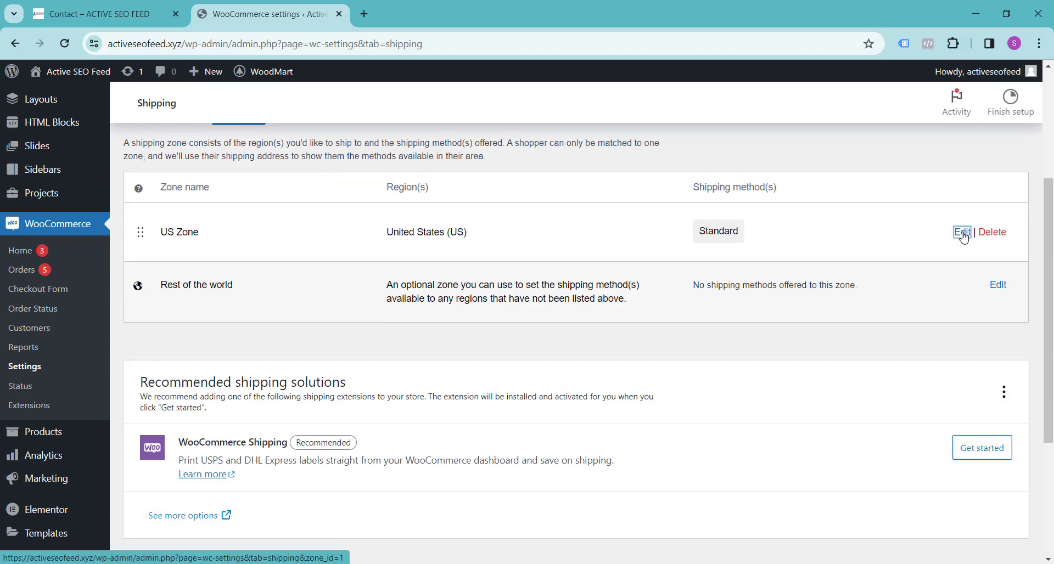
pyautogui.scroll(-8, 705, 246)
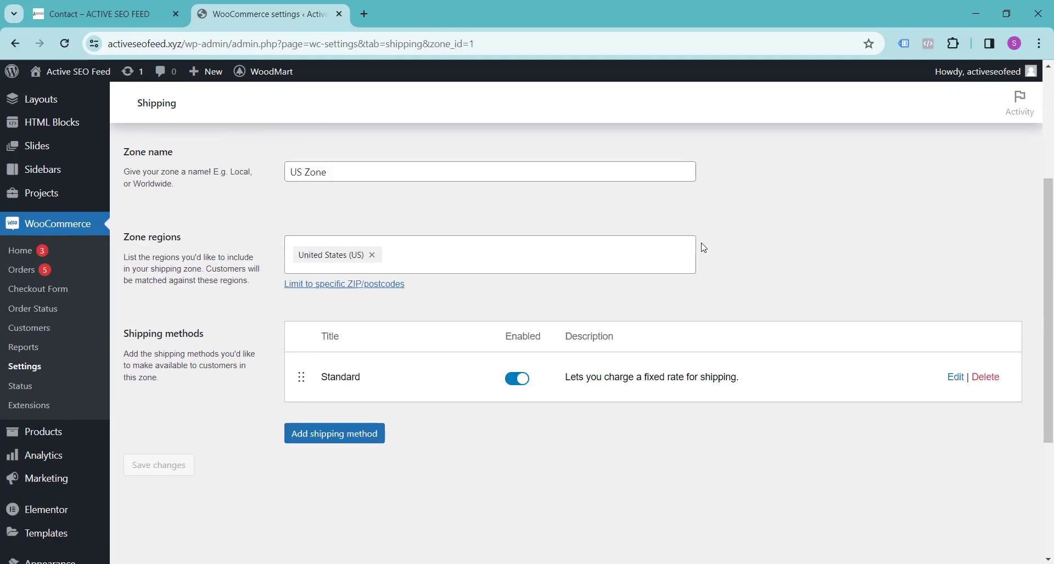
pyautogui.scroll(4, 653, 278)
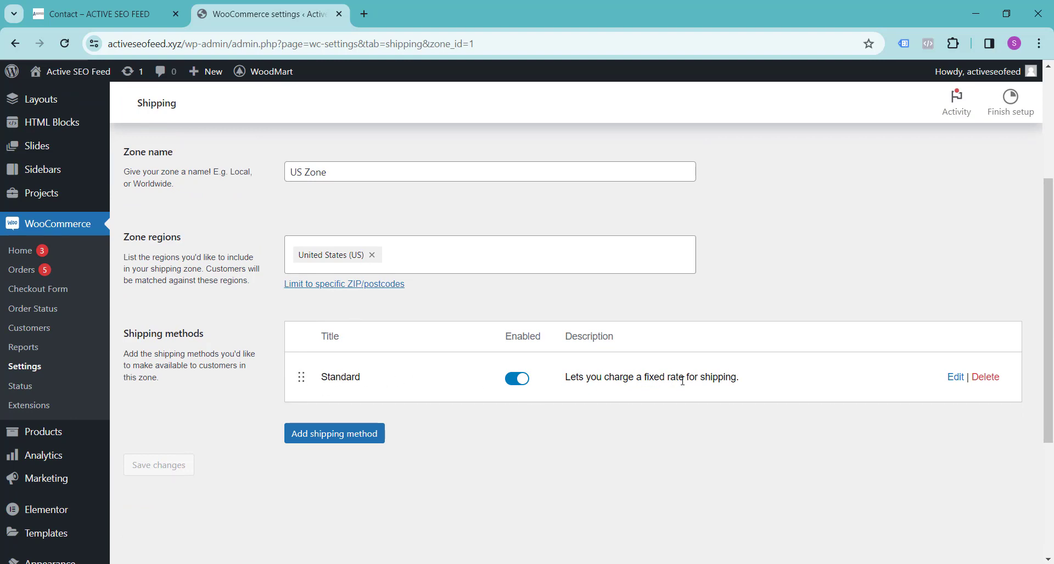
pyautogui.click(955, 377)
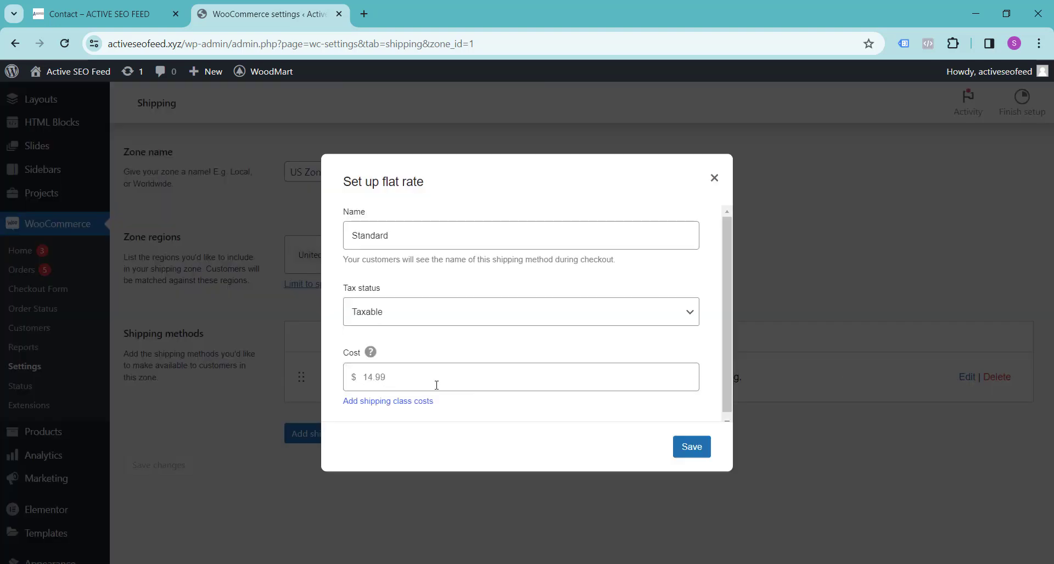
pyautogui.click(714, 177)
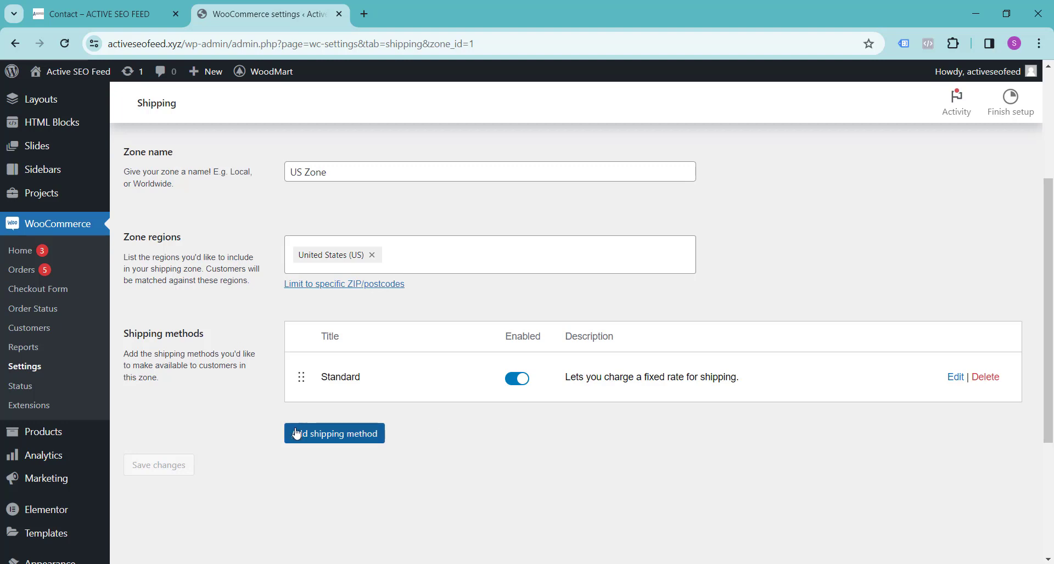
# Start a new Free shipping method for the US Zone and make it require a minimum order amount
pyautogui.click(330, 439)
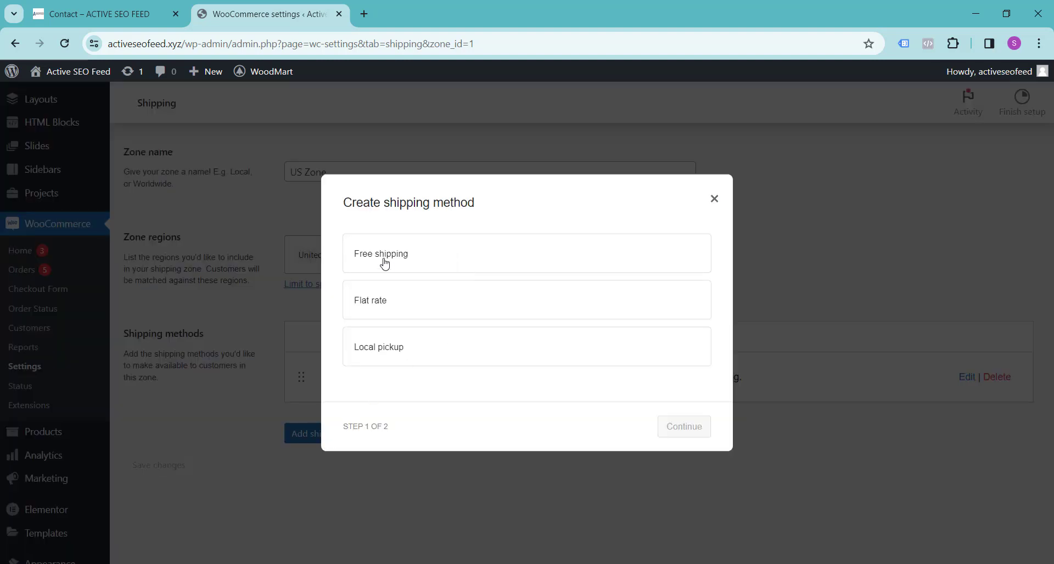
pyautogui.click(405, 265)
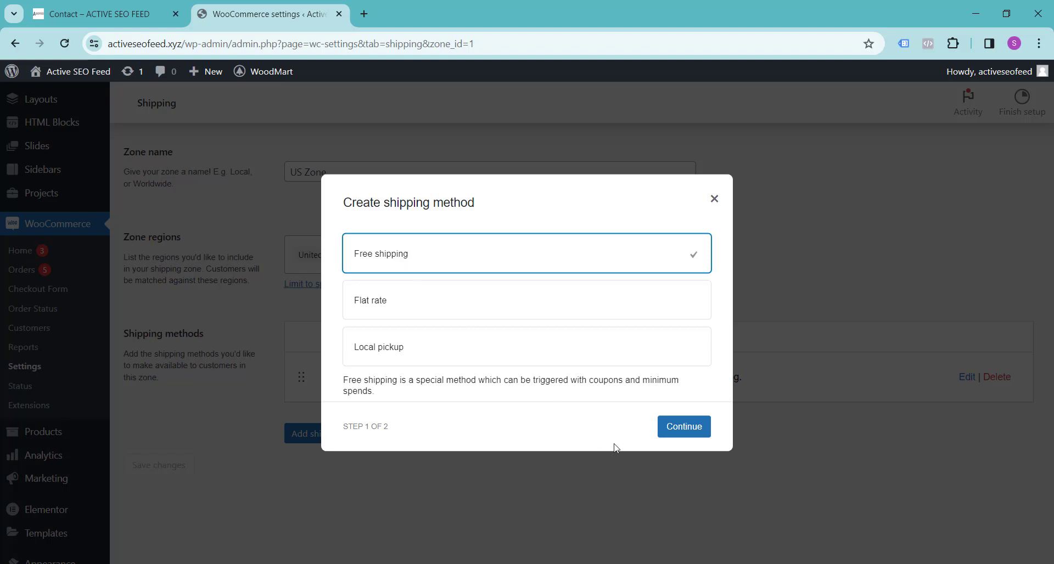
pyautogui.click(693, 431)
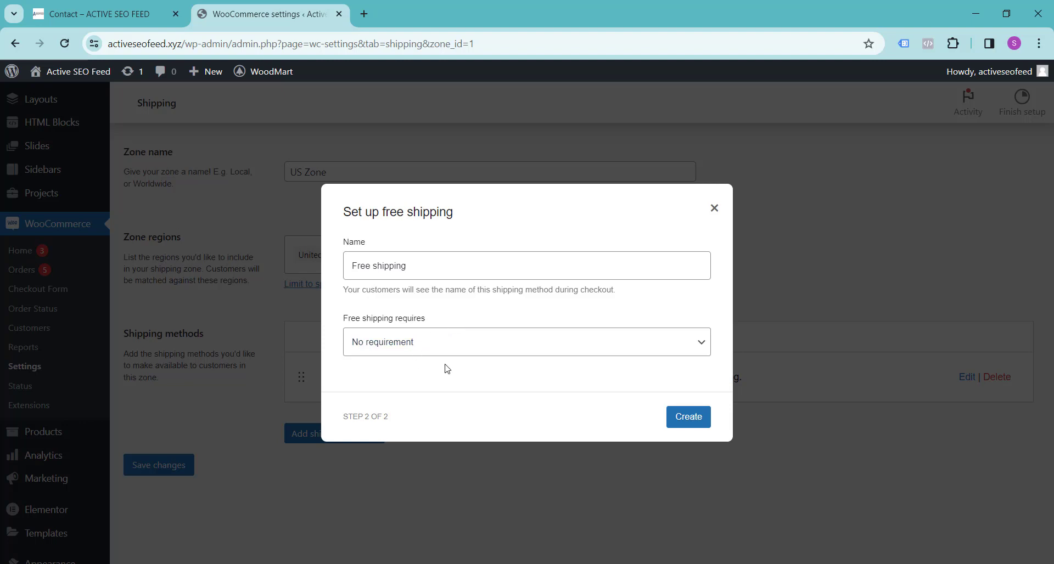
pyautogui.click(686, 350)
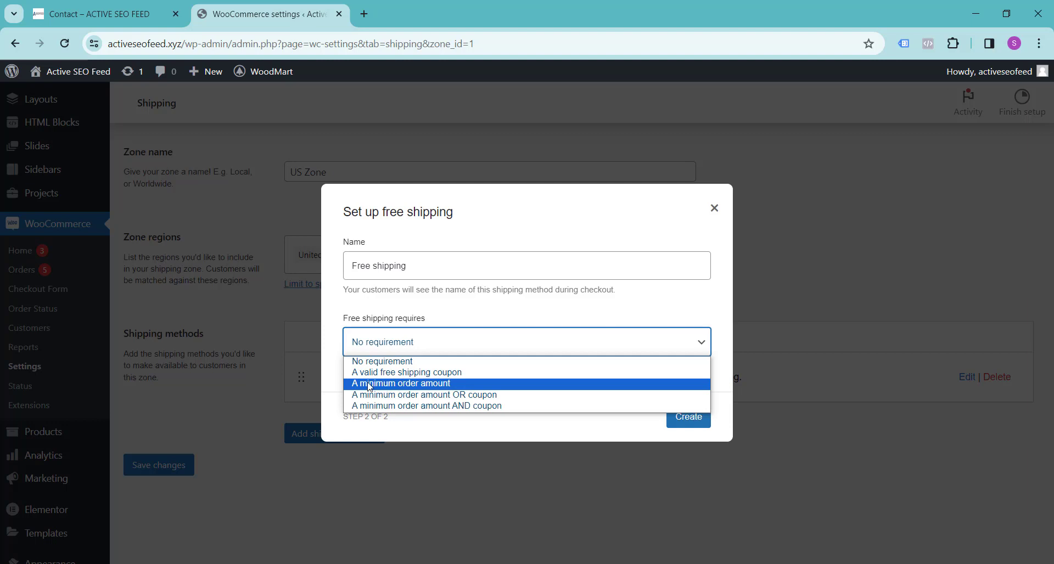
pyautogui.click(399, 384)
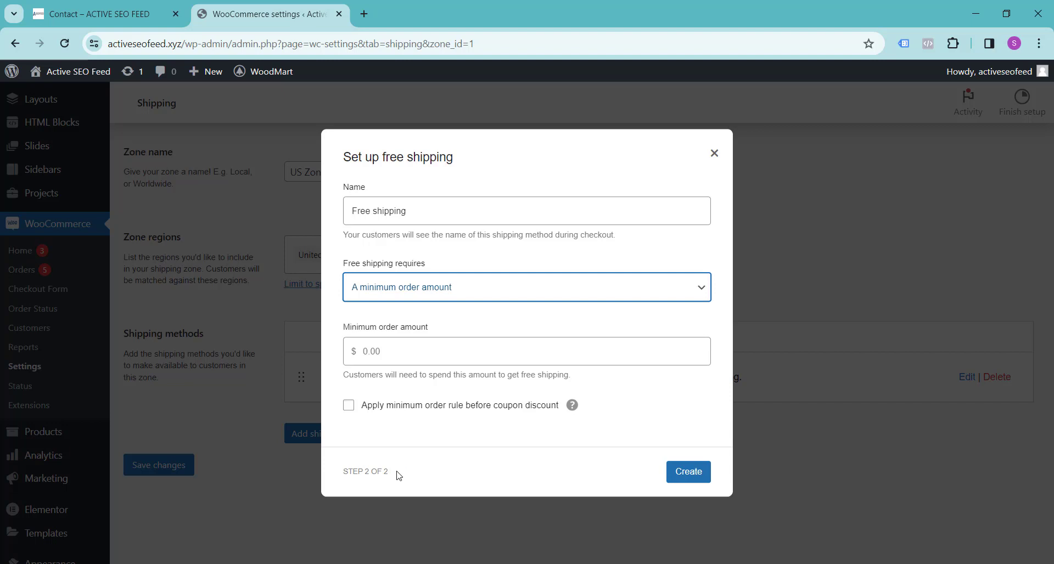
# Switch to Microsoft Whiteboard and handwrite "Product Value $300" in green in the empty area beside the shipping notes
pyautogui.hotkey('alt', 'Tab')
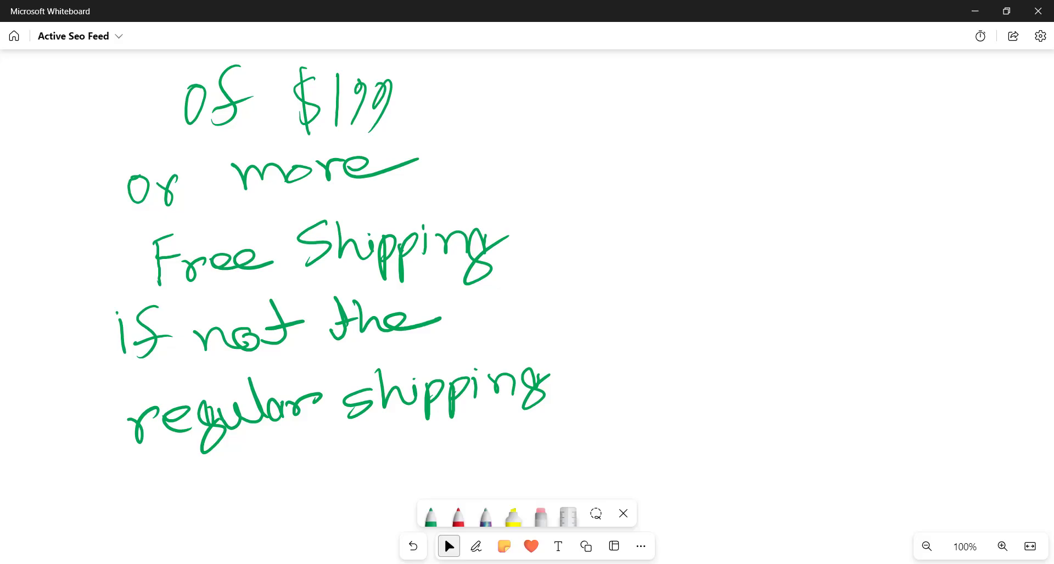
pyautogui.moveTo(639, 269); pyautogui.dragTo(374, 270)
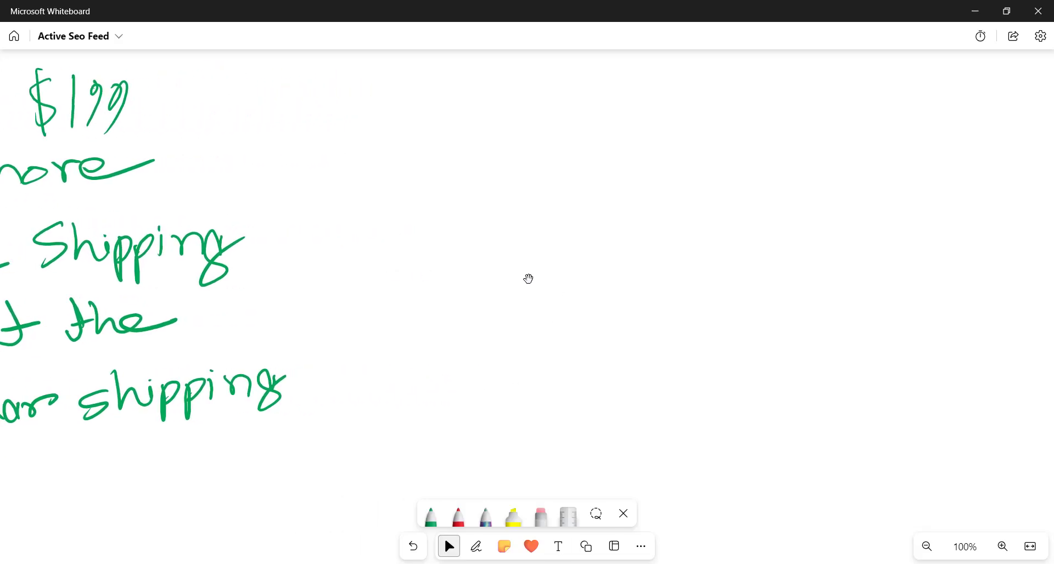
pyautogui.moveTo(301, 100); pyautogui.dragTo(300, 145)
pyautogui.moveTo(300, 116)
pyautogui.mouseDown()
pyautogui.moveTo(317, 88)
pyautogui.moveTo(303, 122)
pyautogui.mouseUp()
pyautogui.moveTo(324, 117)
pyautogui.mouseDown()
pyautogui.moveTo(332, 143)
pyautogui.moveTo(344, 112)
pyautogui.mouseUp()
pyautogui.moveTo(352, 115); pyautogui.dragTo(352, 115)
pyautogui.moveTo(407, 84); pyautogui.dragTo(403, 127)
pyautogui.moveTo(412, 110); pyautogui.dragTo(440, 127)
pyautogui.moveTo(453, 106)
pyautogui.mouseDown()
pyautogui.moveTo(444, 118)
pyautogui.moveTo(465, 125)
pyautogui.mouseUp()
pyautogui.moveTo(482, 78)
pyautogui.mouseDown()
pyautogui.moveTo(463, 118)
pyautogui.moveTo(509, 102)
pyautogui.moveTo(540, 107)
pyautogui.moveTo(558, 82)
pyautogui.mouseUp()
pyautogui.moveTo(580, 99); pyautogui.dragTo(582, 118)
pyautogui.moveTo(596, 77)
pyautogui.mouseDown()
pyautogui.moveTo(598, 122)
pyautogui.moveTo(692, 123)
pyautogui.mouseUp()
pyautogui.moveTo(751, 88); pyautogui.dragTo(778, 88)
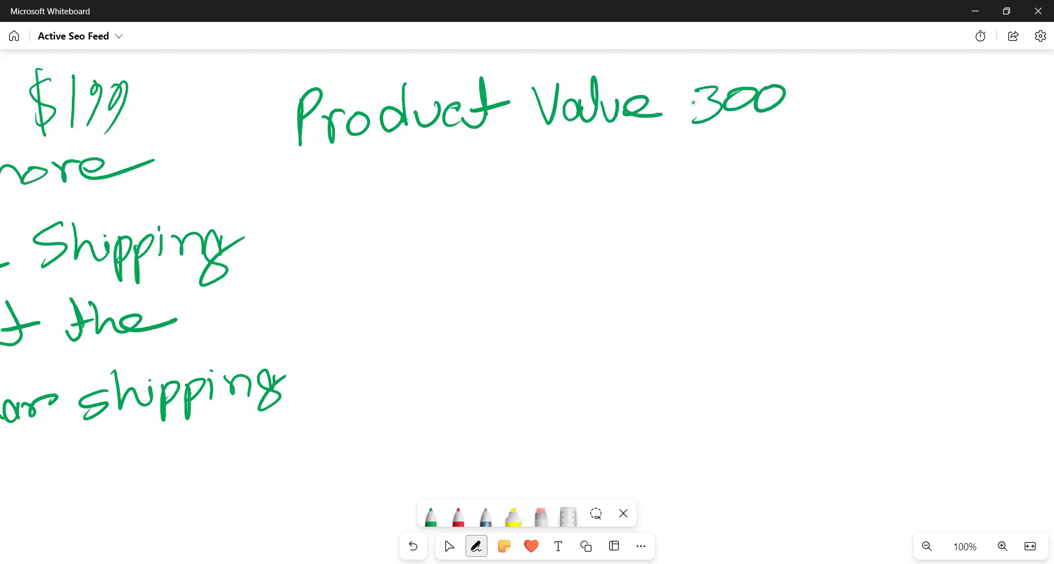
pyautogui.moveTo(685, 85)
pyautogui.mouseDown()
pyautogui.moveTo(663, 131)
pyautogui.moveTo(676, 145)
pyautogui.mouseUp()
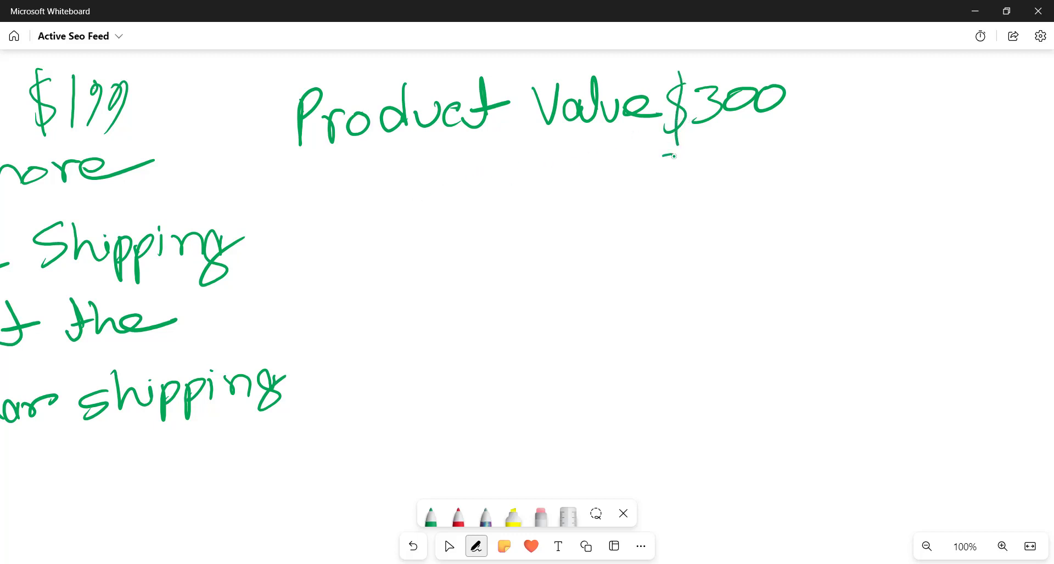
# Handwrite "-$150" below the $300 product value and the remaining "$150" underneath it
pyautogui.moveTo(674, 156)
pyautogui.mouseDown()
pyautogui.moveTo(654, 192)
pyautogui.moveTo(668, 209)
pyautogui.mouseUp()
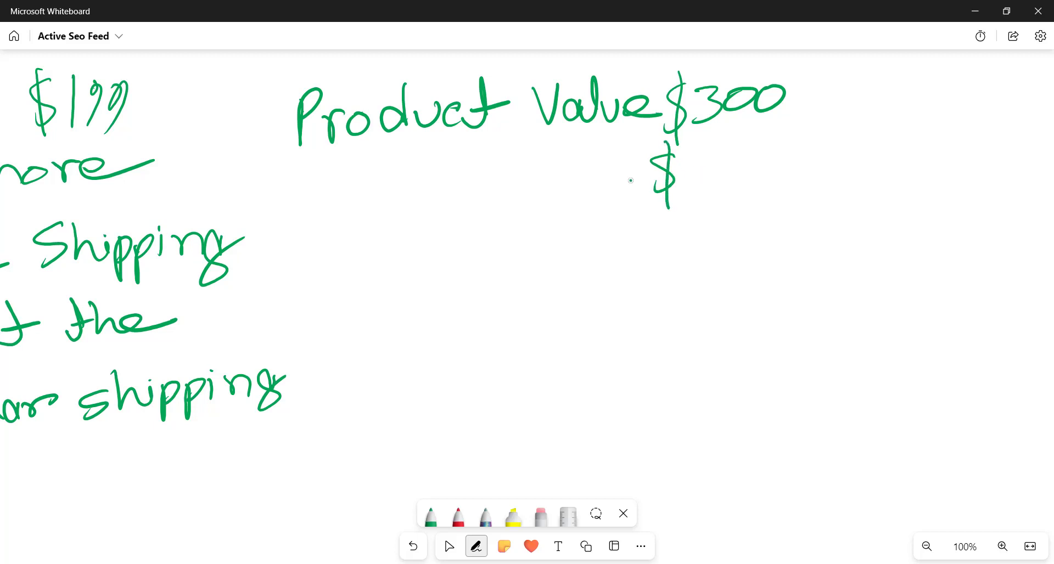
pyautogui.moveTo(615, 178); pyautogui.dragTo(643, 175)
pyautogui.moveTo(710, 157)
pyautogui.mouseDown()
pyautogui.moveTo(702, 194)
pyautogui.moveTo(738, 175)
pyautogui.moveTo(729, 191)
pyautogui.mouseUp()
pyautogui.moveTo(735, 160); pyautogui.dragTo(747, 159)
pyautogui.moveTo(764, 167)
pyautogui.mouseDown()
pyautogui.moveTo(758, 175)
pyautogui.moveTo(772, 162)
pyautogui.mouseUp()
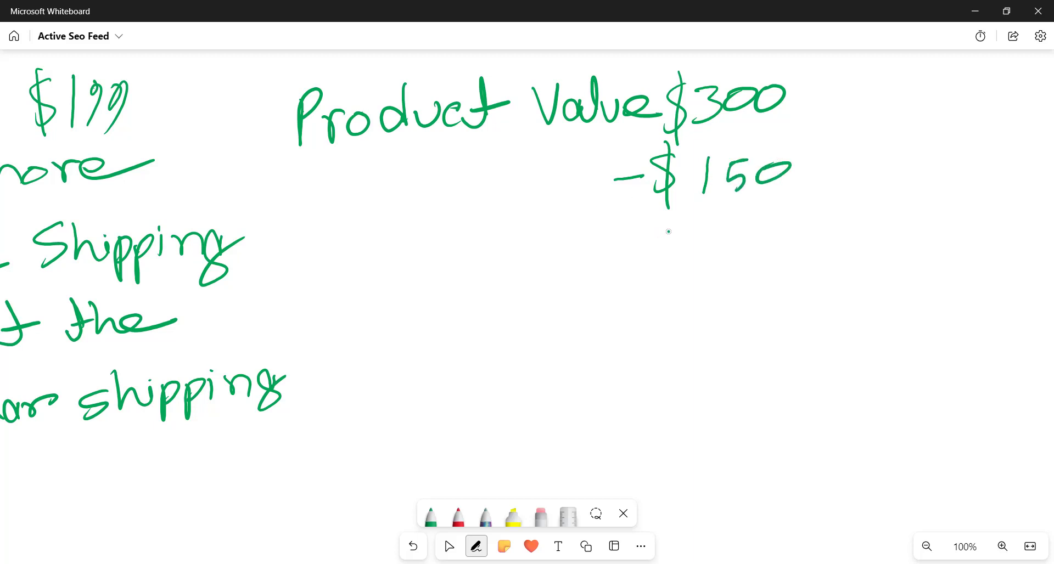
pyautogui.moveTo(675, 226); pyautogui.dragTo(652, 264)
pyautogui.moveTo(664, 218); pyautogui.dragTo(665, 273)
pyautogui.moveTo(701, 223)
pyautogui.mouseDown()
pyautogui.moveTo(699, 266)
pyautogui.moveTo(746, 229)
pyautogui.moveTo(725, 265)
pyautogui.mouseUp()
pyautogui.moveTo(750, 251)
pyautogui.mouseDown()
pyautogui.moveTo(771, 238)
pyautogui.moveTo(753, 253)
pyautogui.mouseUp()
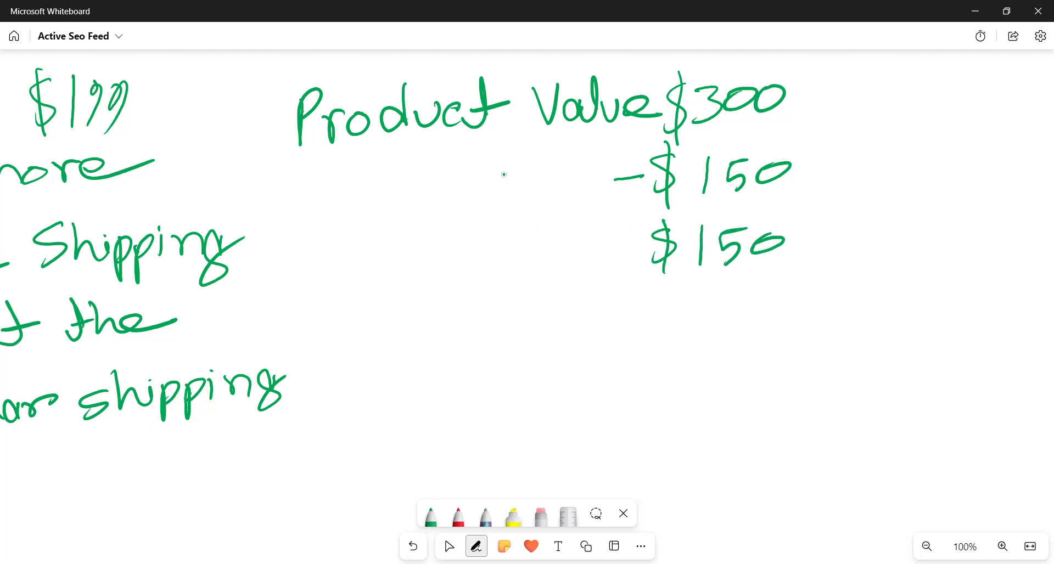
# Handwrite the label "Coupon" in front of the subtracted $150
pyautogui.moveTo(501, 176)
pyautogui.mouseDown()
pyautogui.moveTo(527, 198)
pyautogui.moveTo(557, 181)
pyautogui.moveTo(609, 195)
pyautogui.mouseUp()
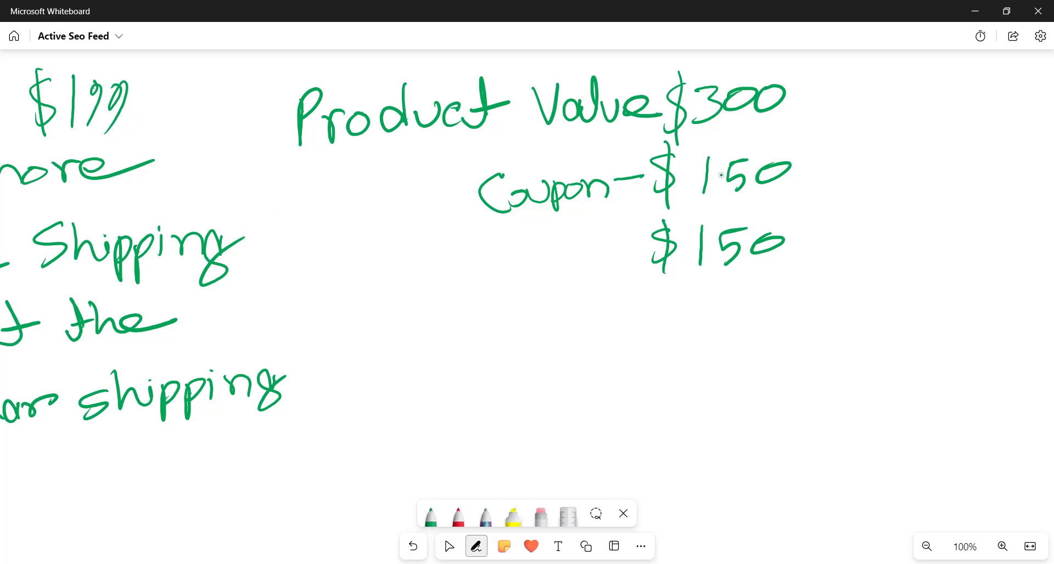
pyautogui.click(707, 250)
pyautogui.moveTo(705, 250); pyautogui.dragTo(711, 244)
pyautogui.press('Escape')
# Switch back to the WooCommerce settings in Chrome and apply the minimum order rule before the coupon discount
pyautogui.moveTo(522, 563)
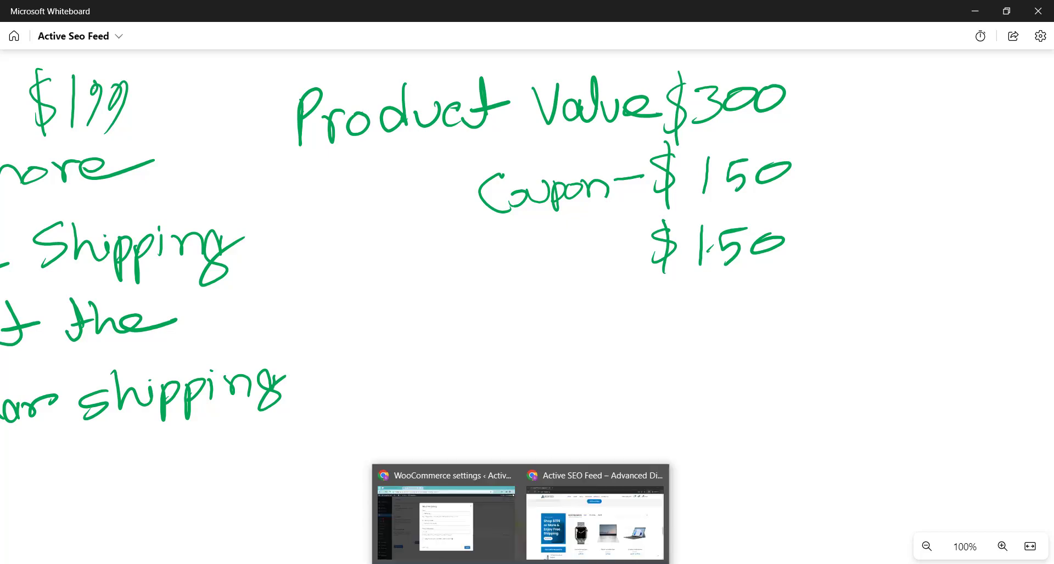
pyautogui.click(479, 531)
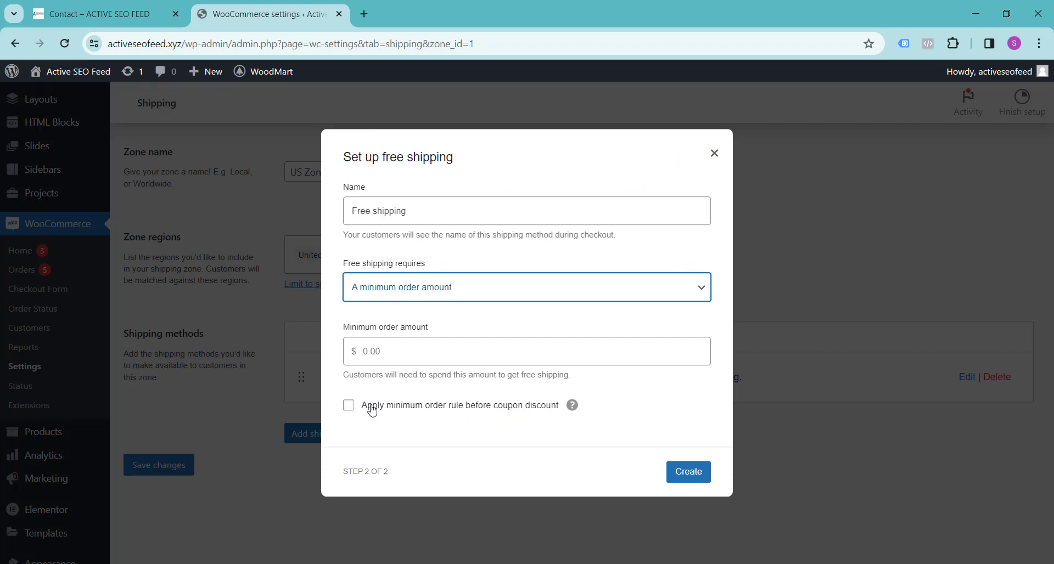
pyautogui.click(443, 410)
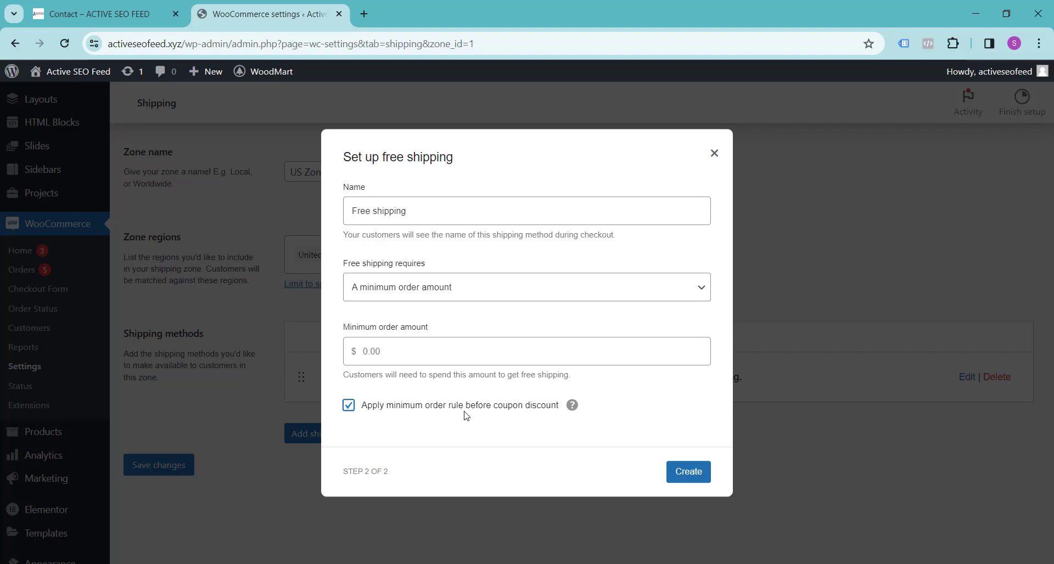
# Set the minimum order amount to $199 and create the free shipping method
pyautogui.click(395, 355)
pyautogui.moveTo(360, 354); pyautogui.dragTo(368, 355)
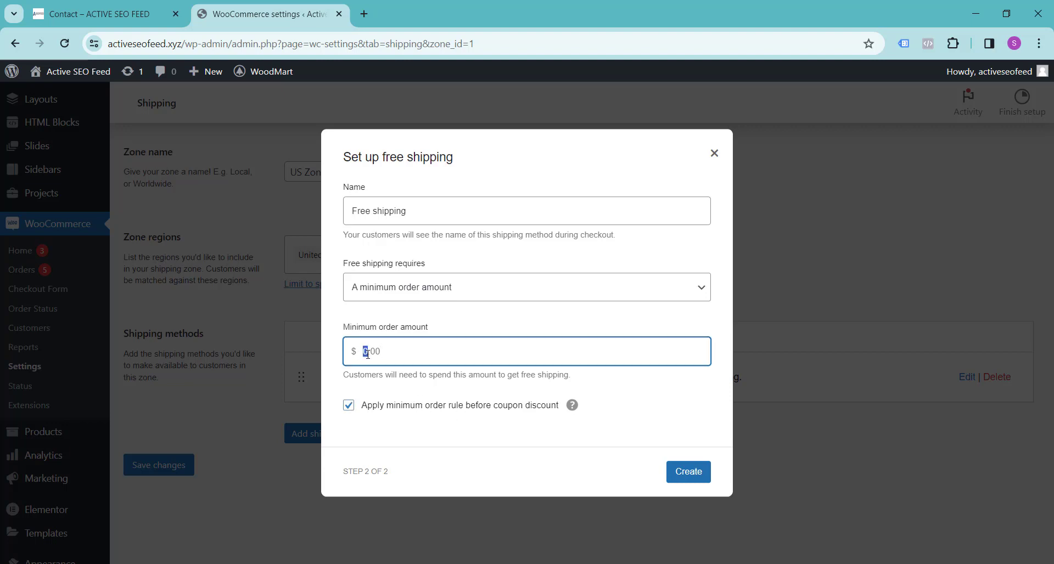
pyautogui.write('199')
pyautogui.click(636, 397)
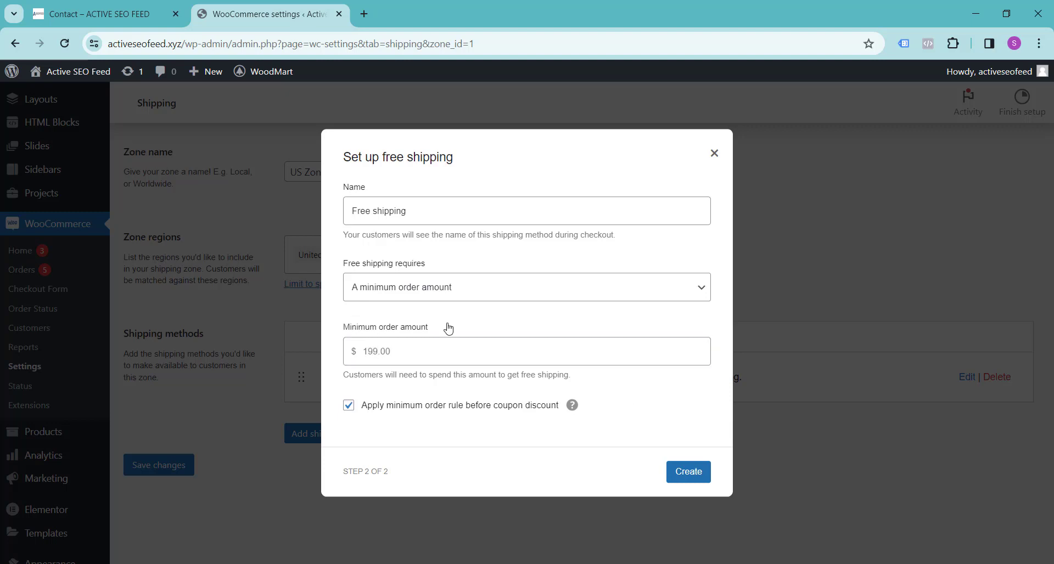
pyautogui.click(457, 347)
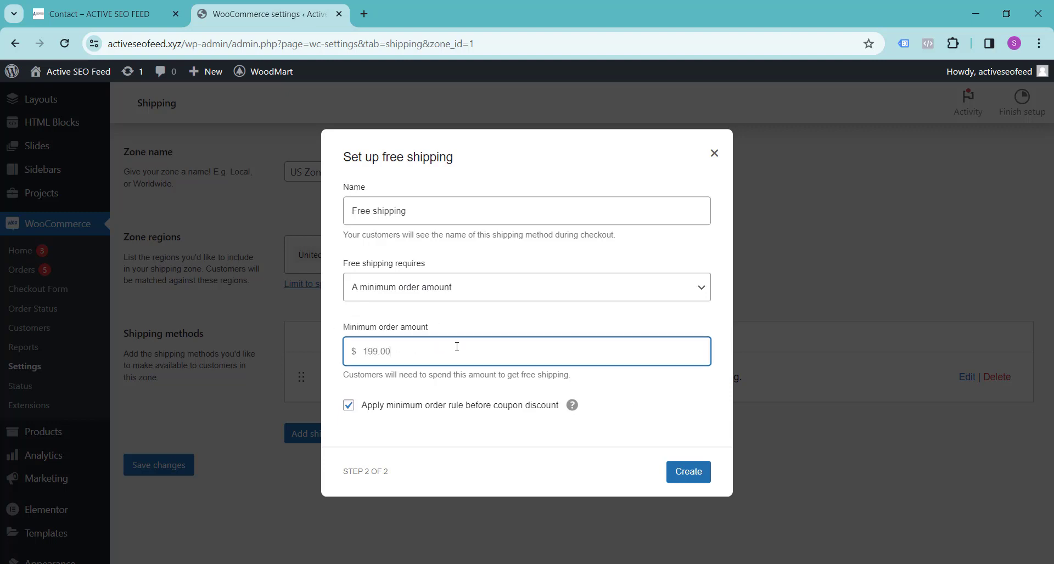
pyautogui.click(686, 475)
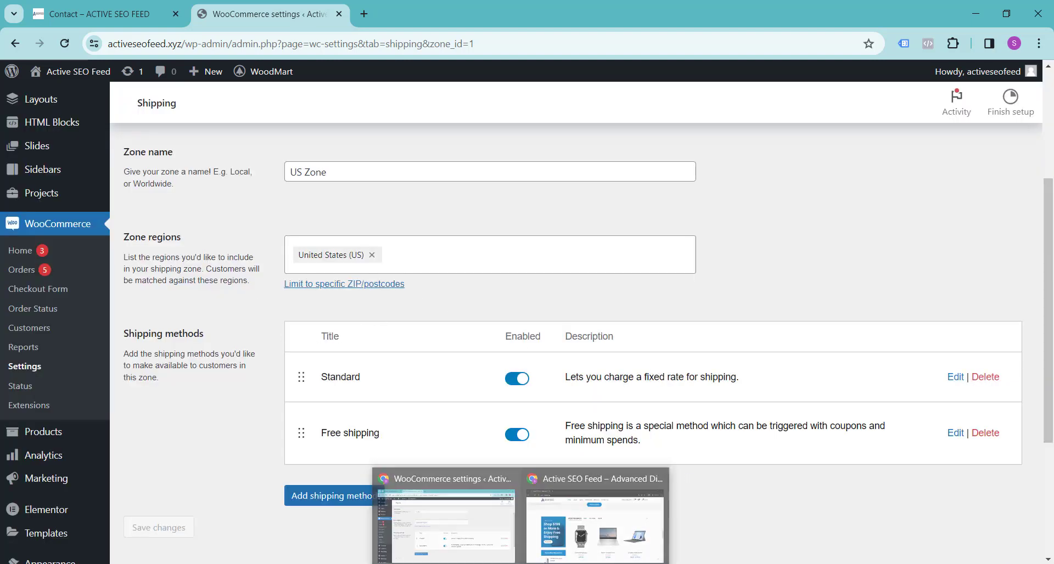
# Switch to the storefront in the other Chrome window, reload the homepage and add one Decoration wooden present to the cart
pyautogui.click(582, 535)
pyautogui.click(64, 45)
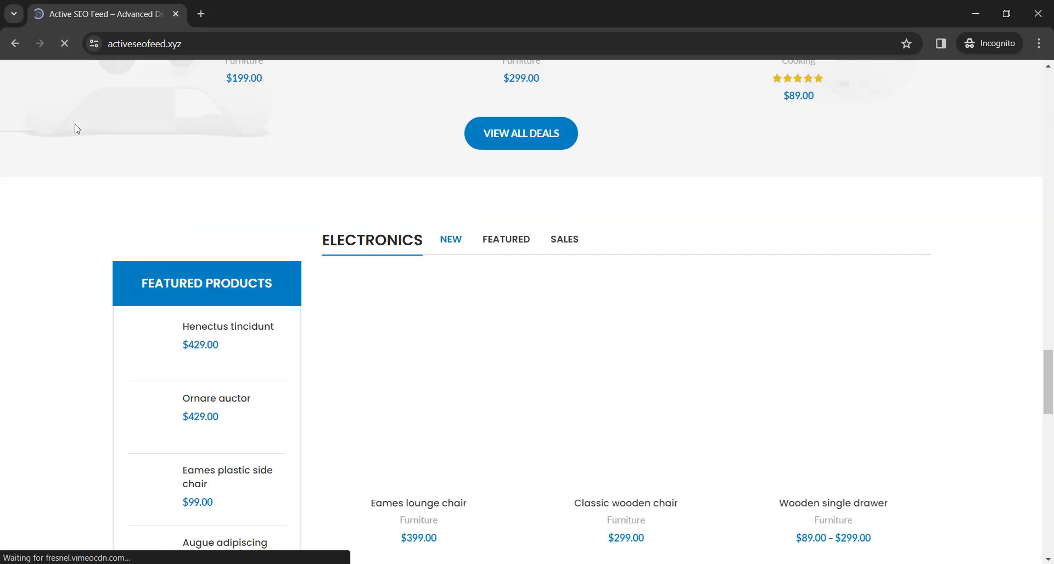
pyautogui.scroll(-1, 547, 135)
pyautogui.scroll(-10, 549, 135)
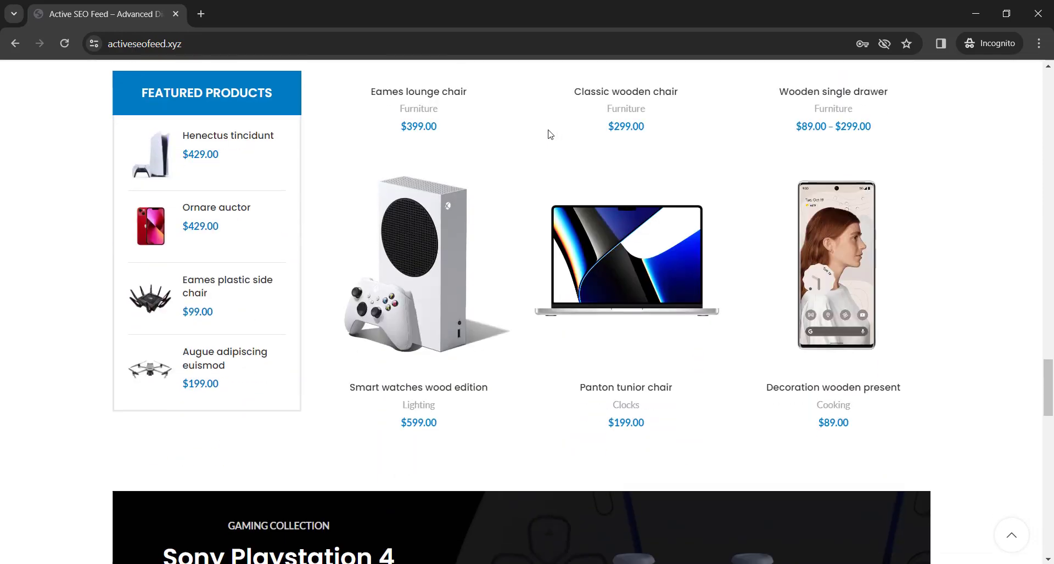
pyautogui.scroll(-15, 463, 168)
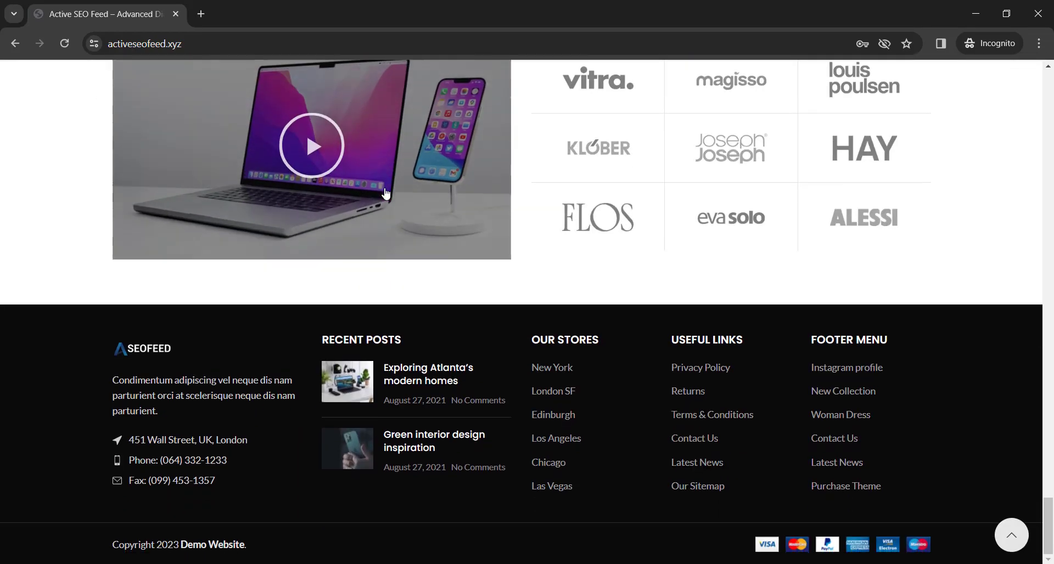
pyautogui.scroll(15, 385, 193)
pyautogui.scroll(3, 1, 321)
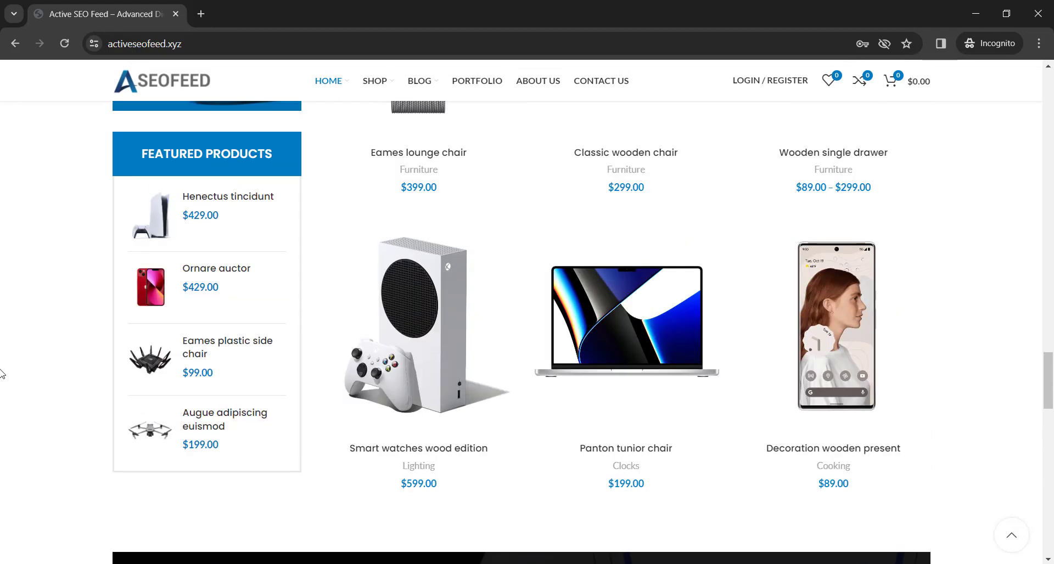
pyautogui.moveTo(812, 464)
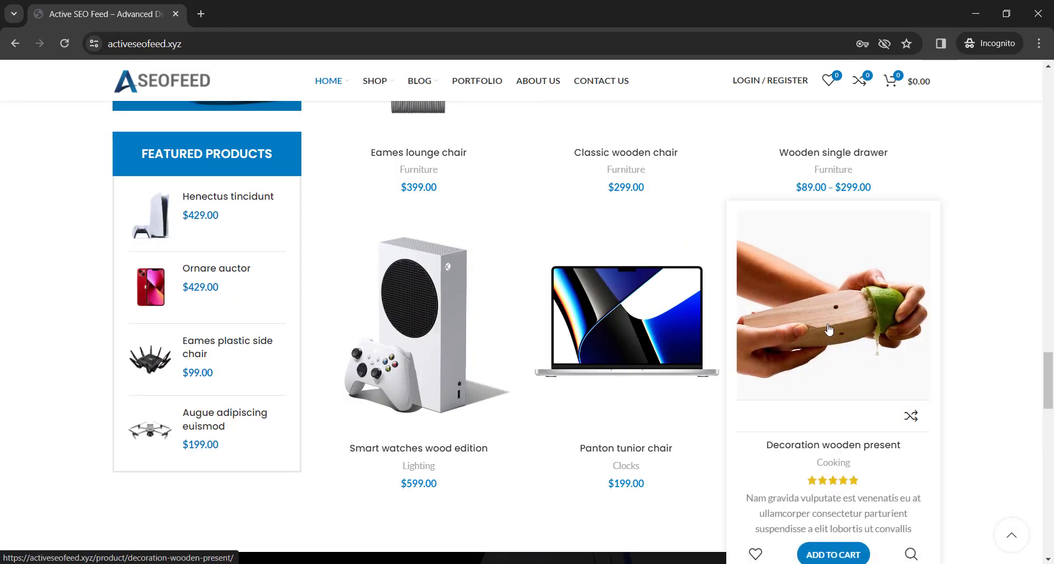
pyautogui.scroll(-3, 818, 460)
pyautogui.click(822, 415)
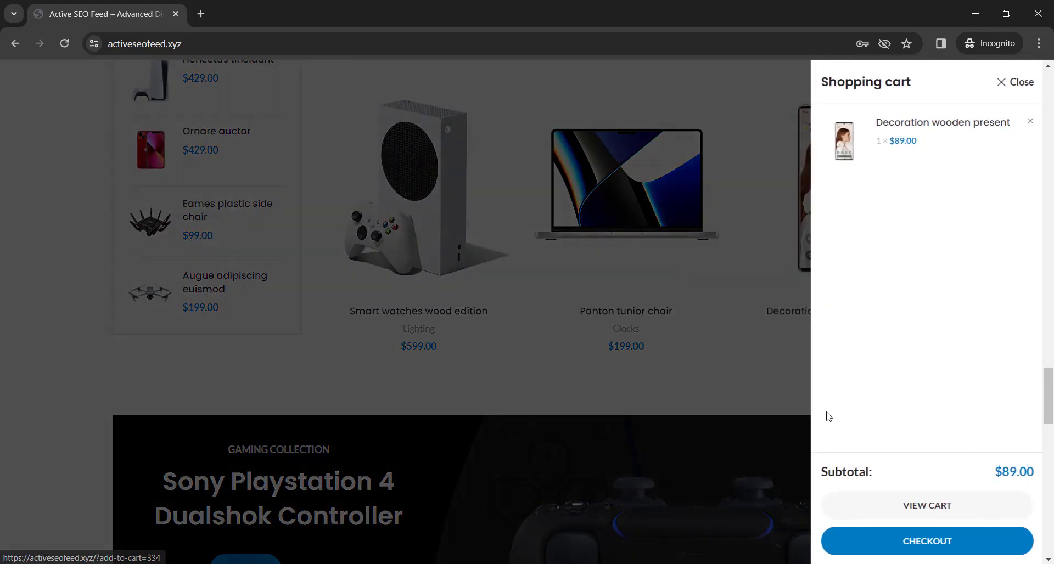
# Proceed to checkout with the Decoration wooden present and place the order with Standard shipping and cash on delivery
pyautogui.click(905, 546)
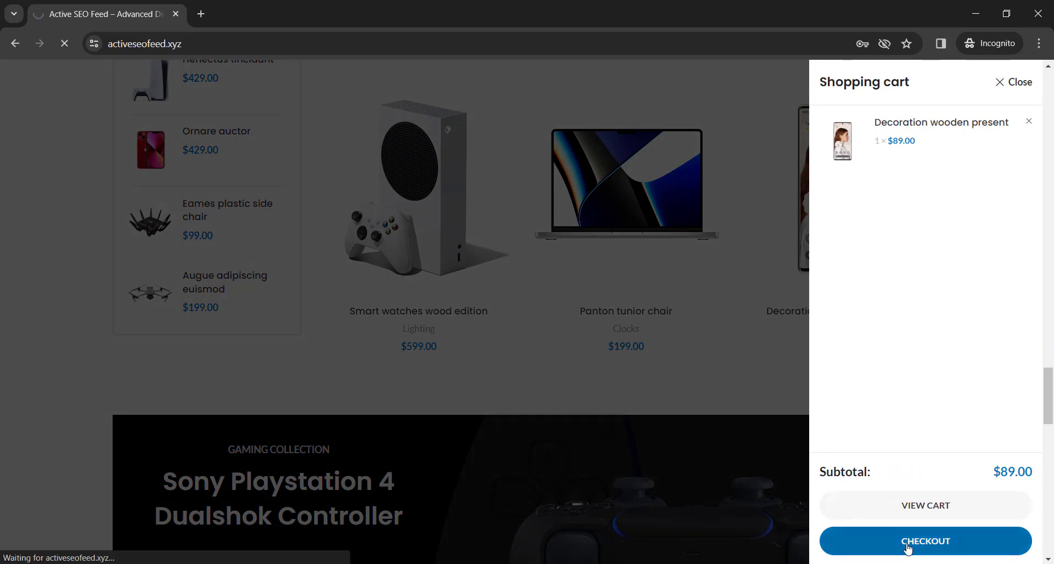
pyautogui.scroll(-3, 378, 272)
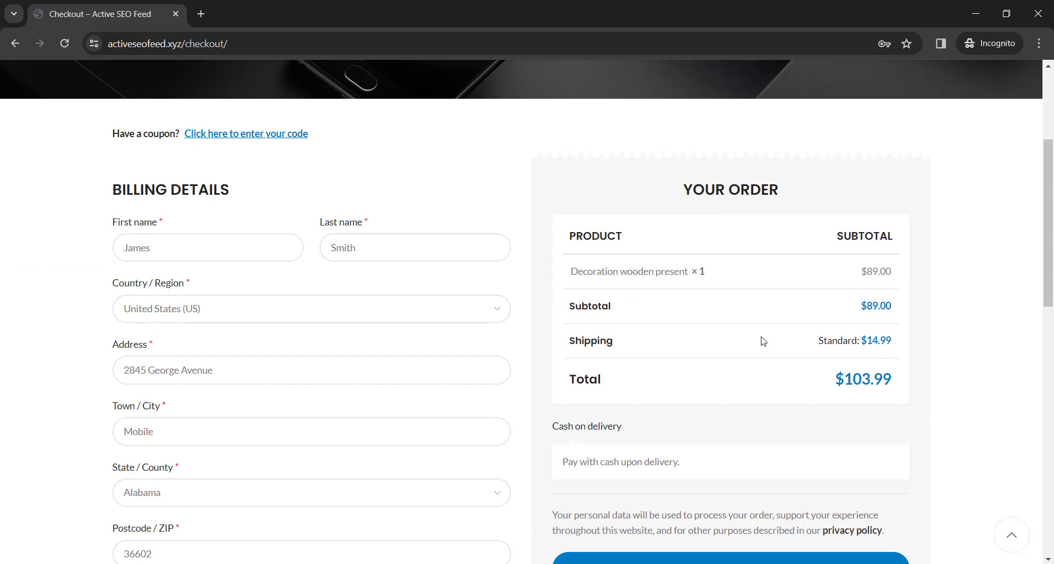
pyautogui.scroll(-10, 436, 304)
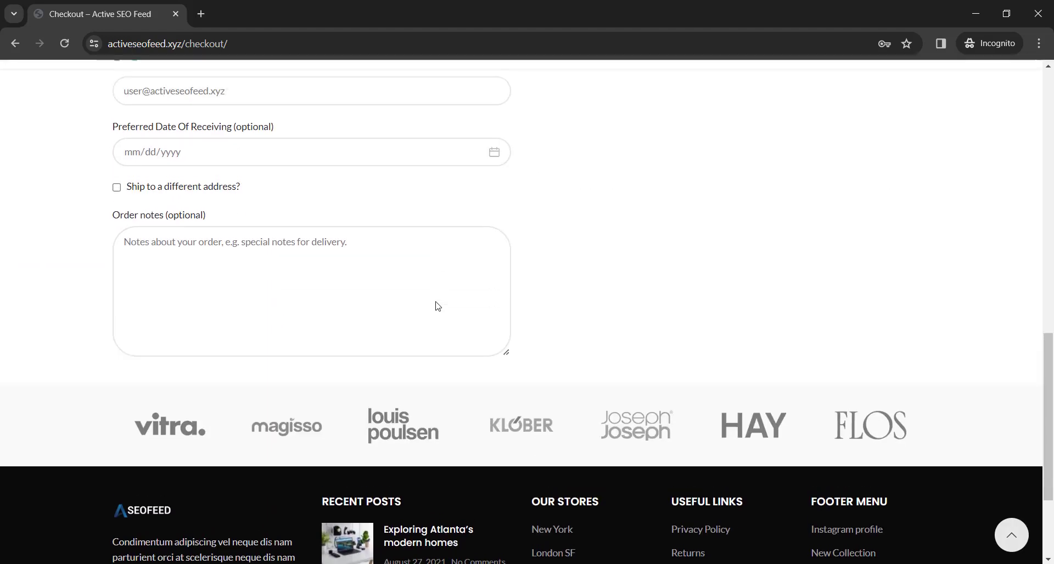
pyautogui.scroll(4, 437, 305)
pyautogui.click(753, 245)
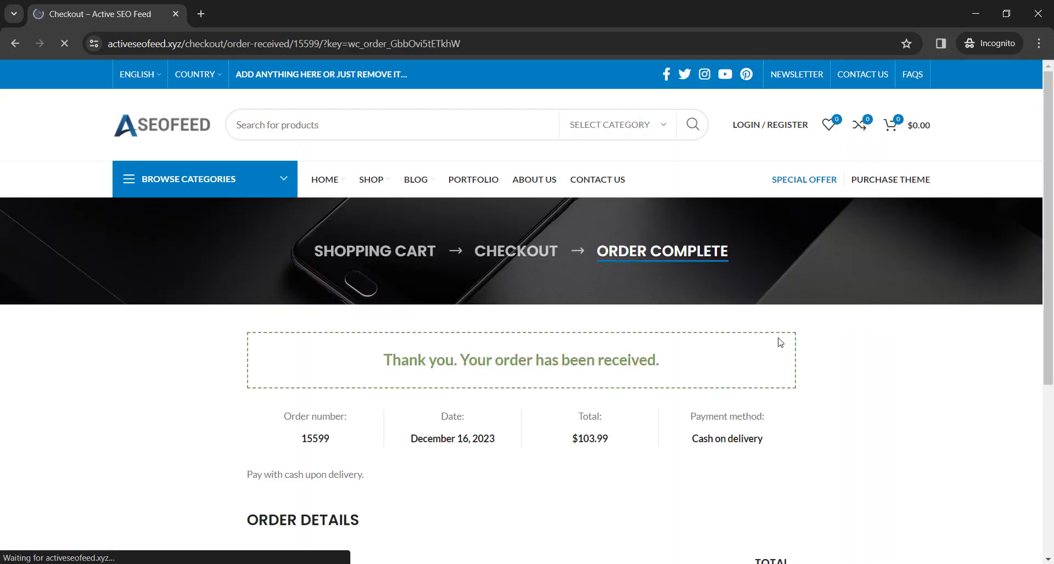
# Return to the store homepage and add one Wine bottle lantern to the cart
pyautogui.click(121, 125)
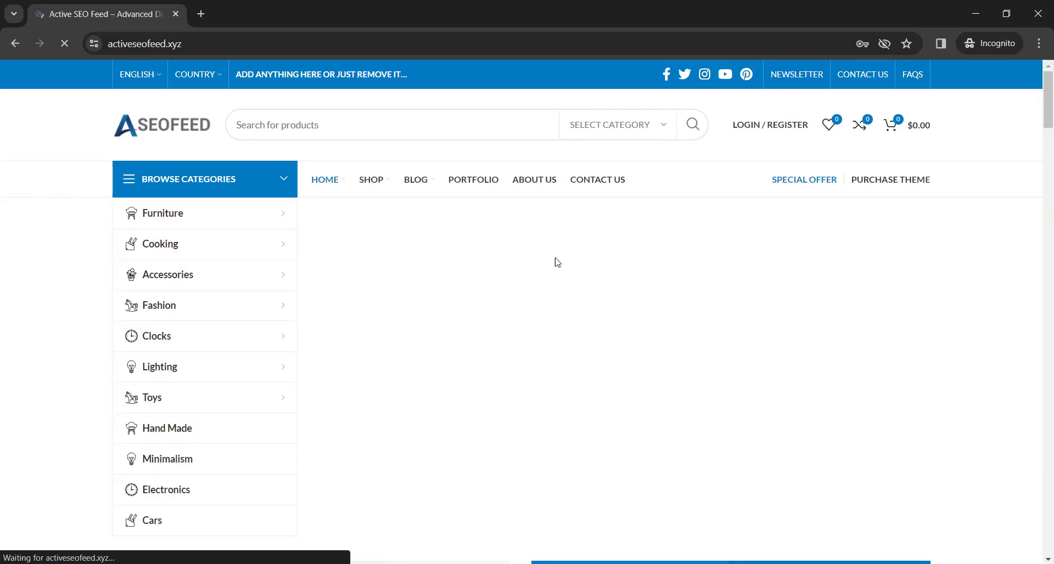
pyautogui.scroll(-12, 554, 261)
pyautogui.scroll(-5, 602, 265)
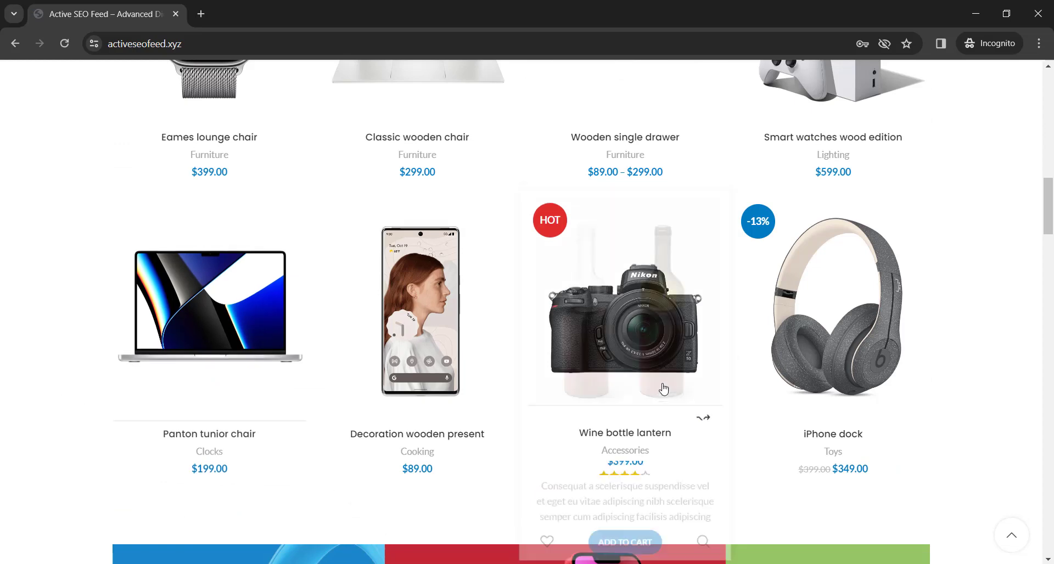
pyautogui.click(622, 546)
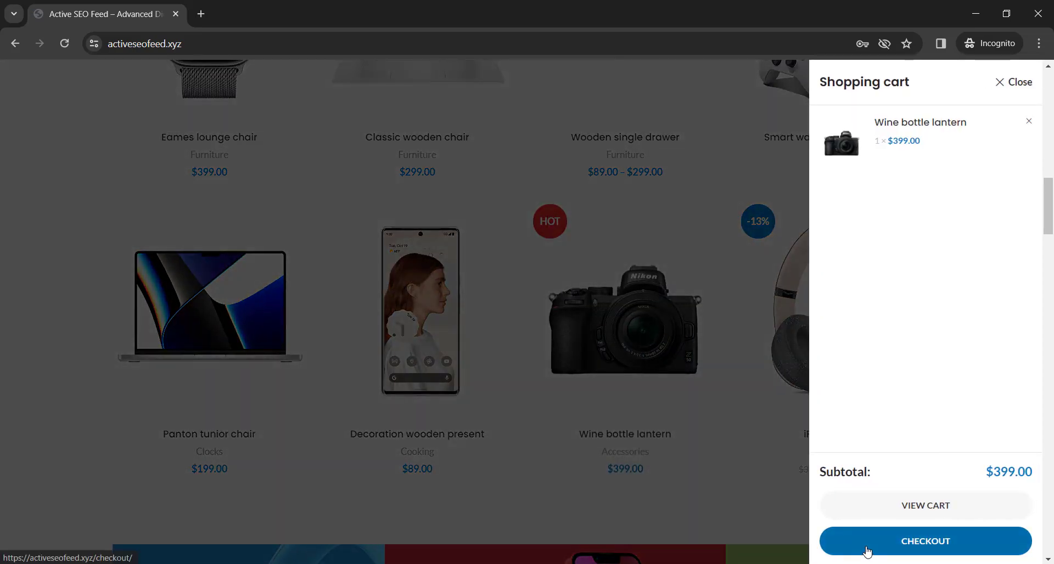
# Check out the Wine bottle lantern with Free shipping selected, place the order and review its order details
pyautogui.click(867, 548)
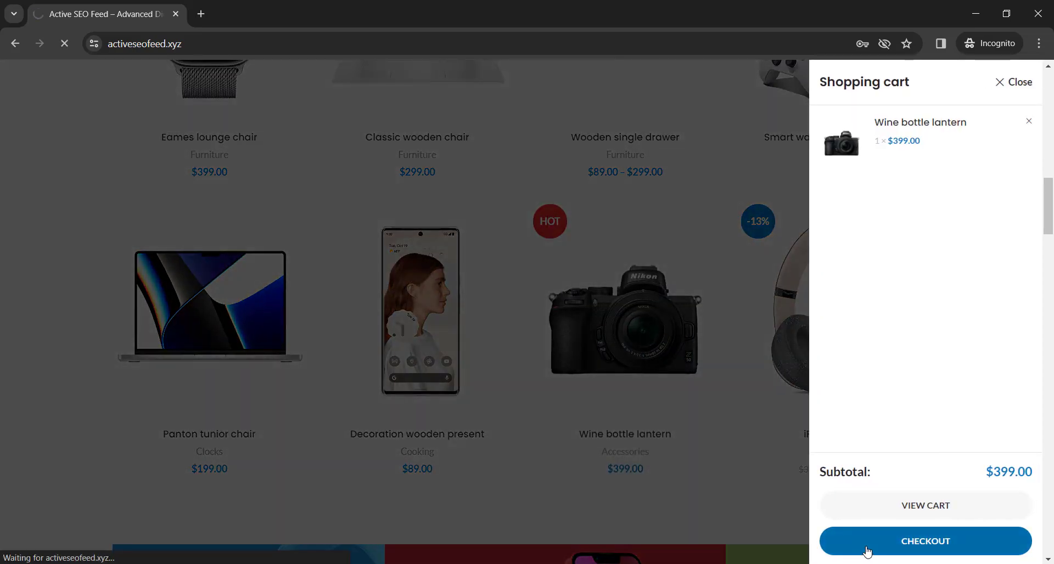
pyautogui.scroll(-3, 482, 224)
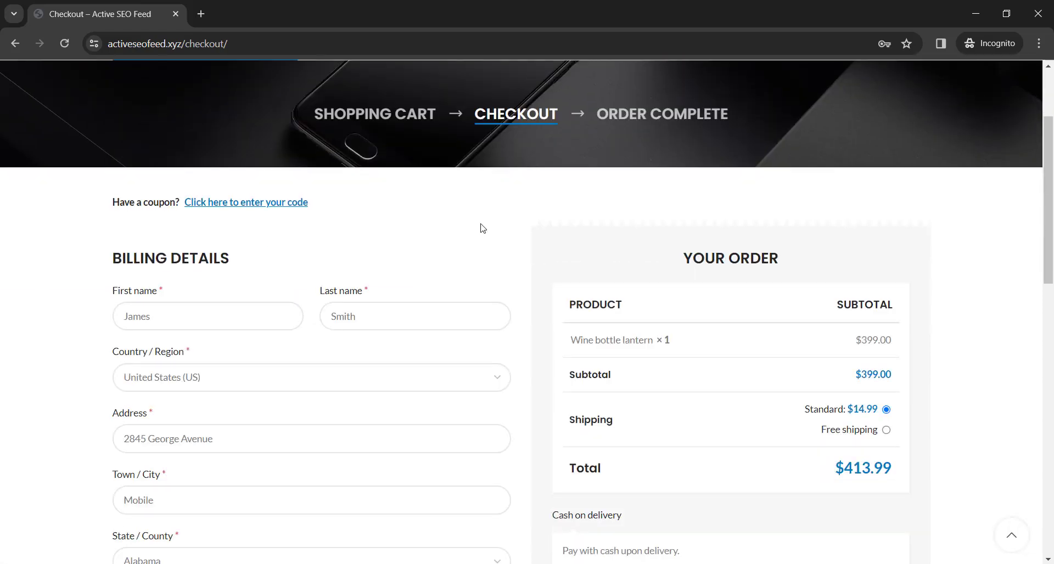
pyautogui.scroll(-2, 481, 228)
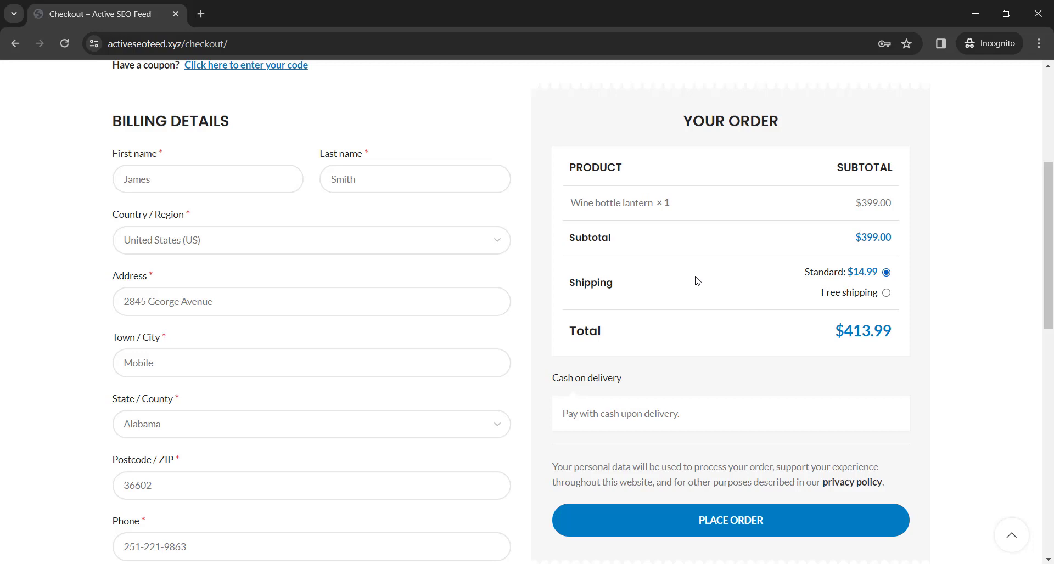
pyautogui.click(886, 292)
pyautogui.scroll(-12, 325, 306)
pyautogui.scroll(6, 332, 307)
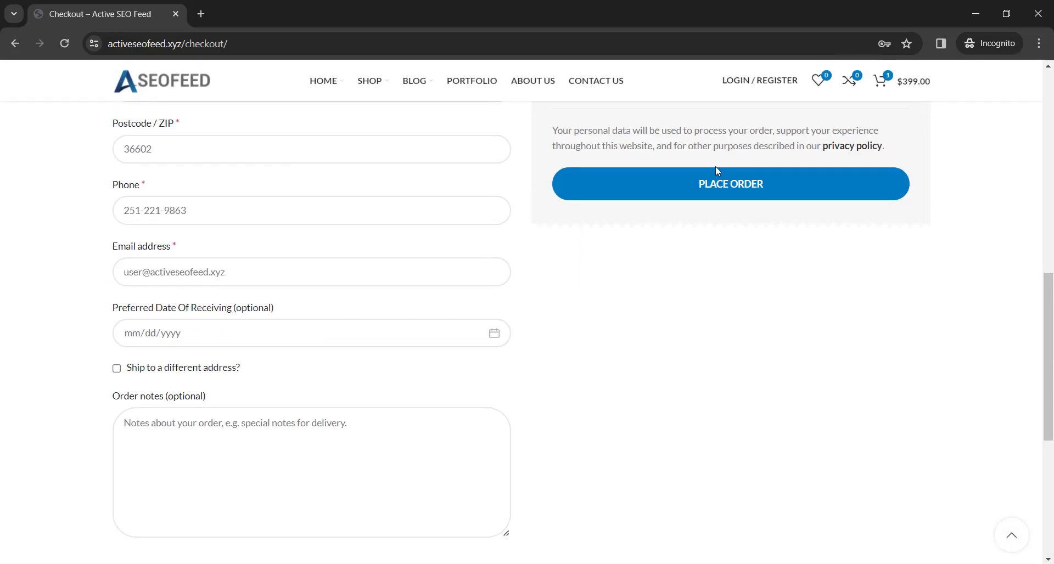
pyautogui.click(711, 185)
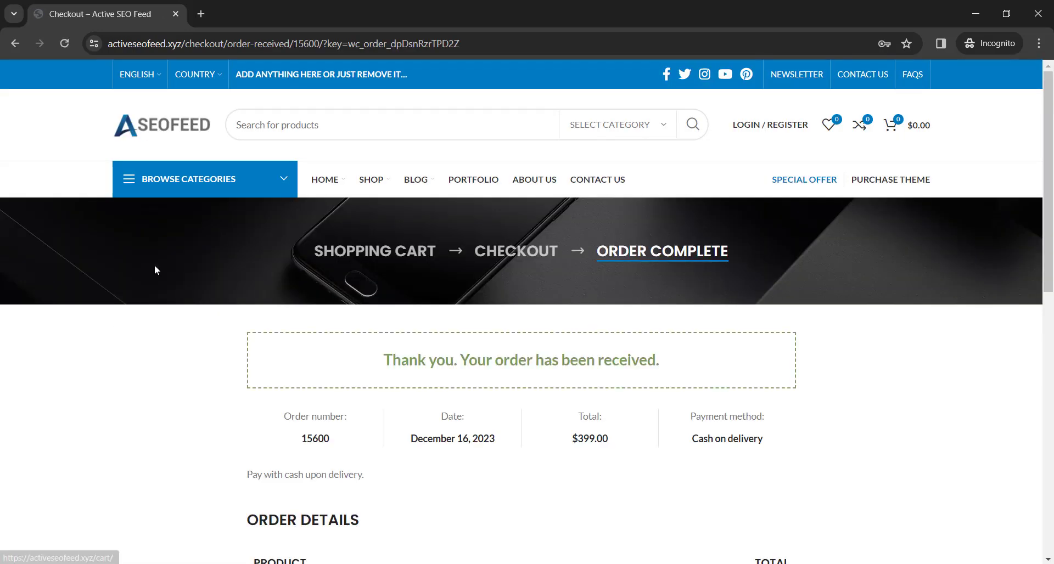
pyautogui.scroll(-8, 154, 267)
pyautogui.scroll(10, 156, 269)
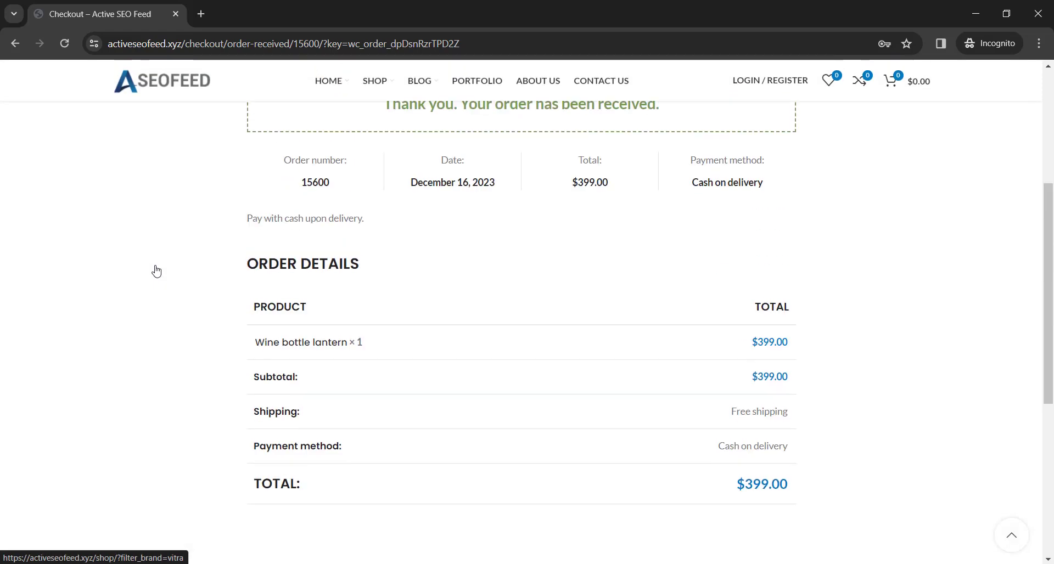
pyautogui.scroll(-3, 161, 264)
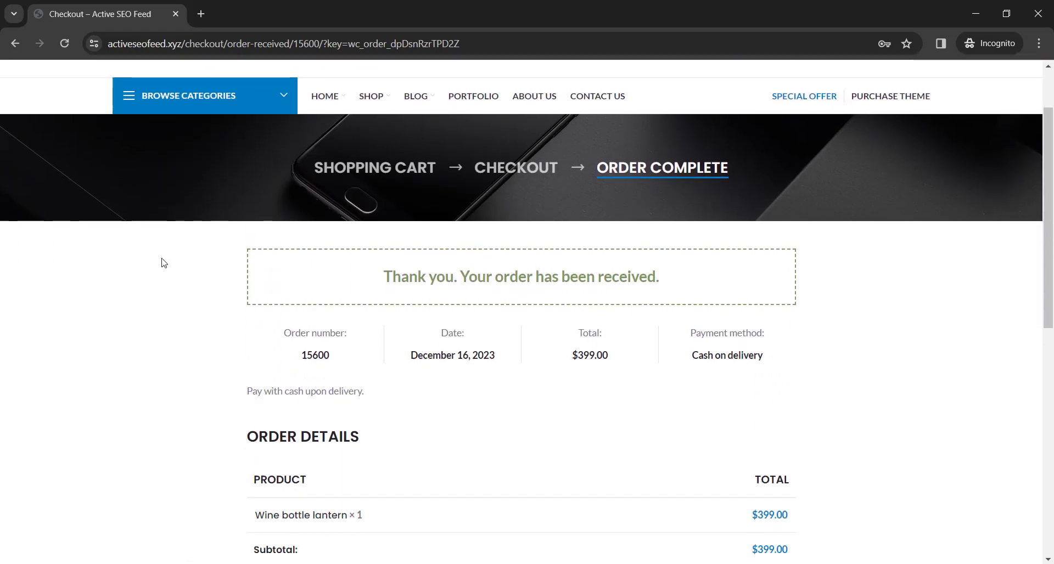
# Return to the store homepage and look through its featured products and the Today Hot Deals section
pyautogui.scroll(3, 161, 265)
pyautogui.click(168, 127)
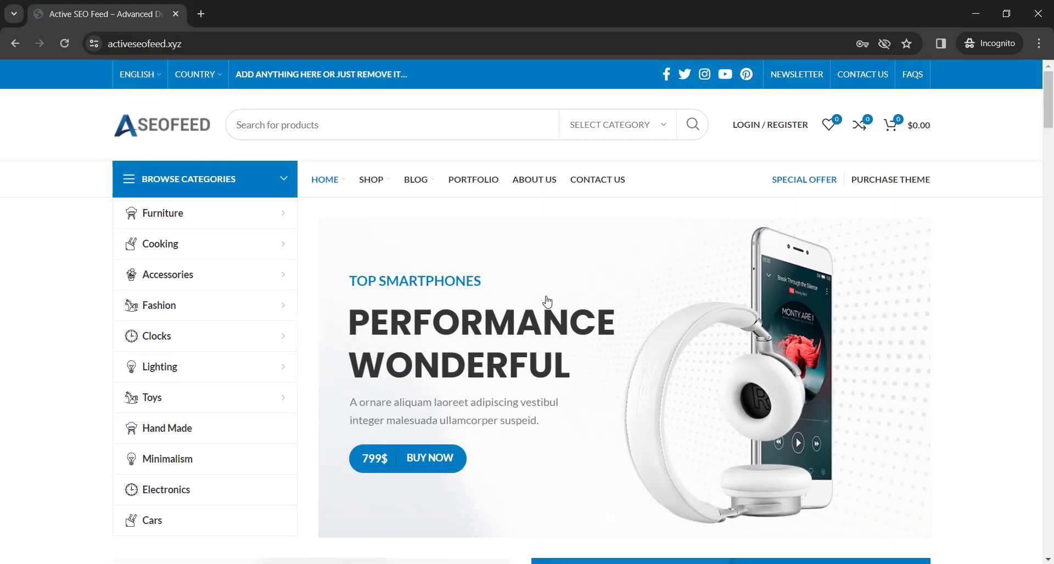
pyautogui.scroll(-10, 547, 300)
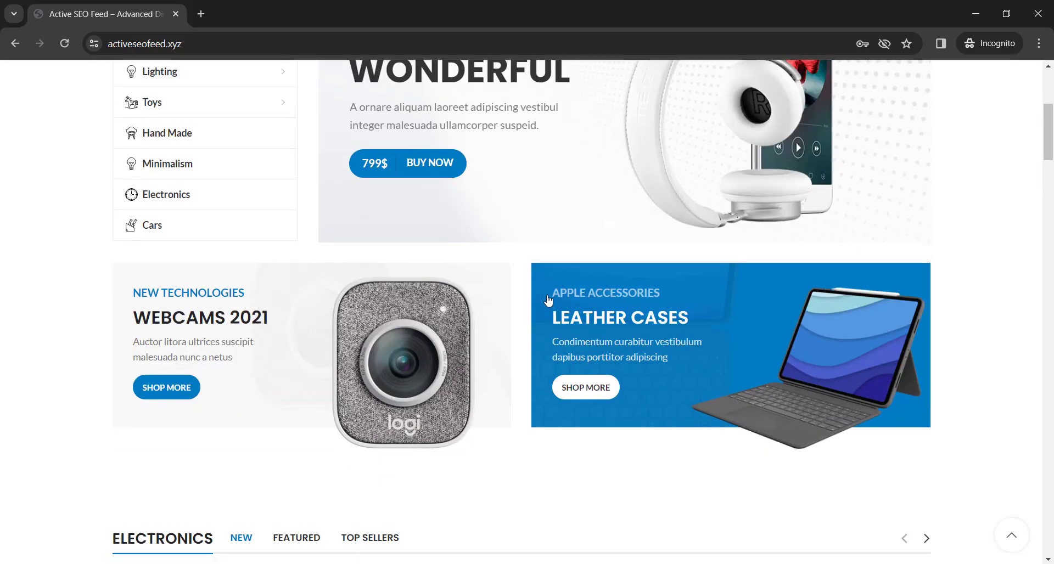
pyautogui.scroll(-3, 547, 301)
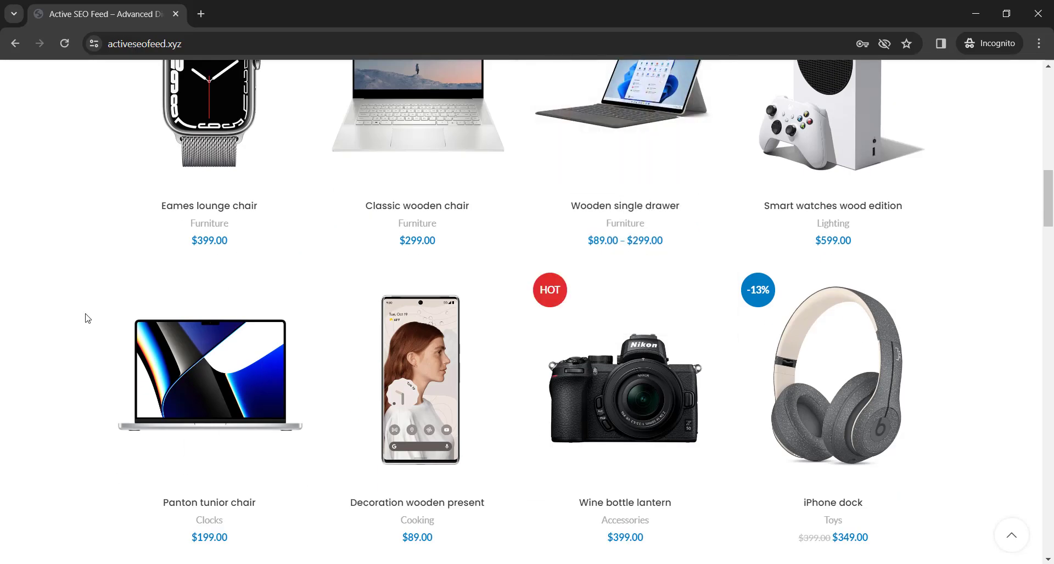
pyautogui.scroll(-6, 85, 314)
pyautogui.scroll(-12, 85, 317)
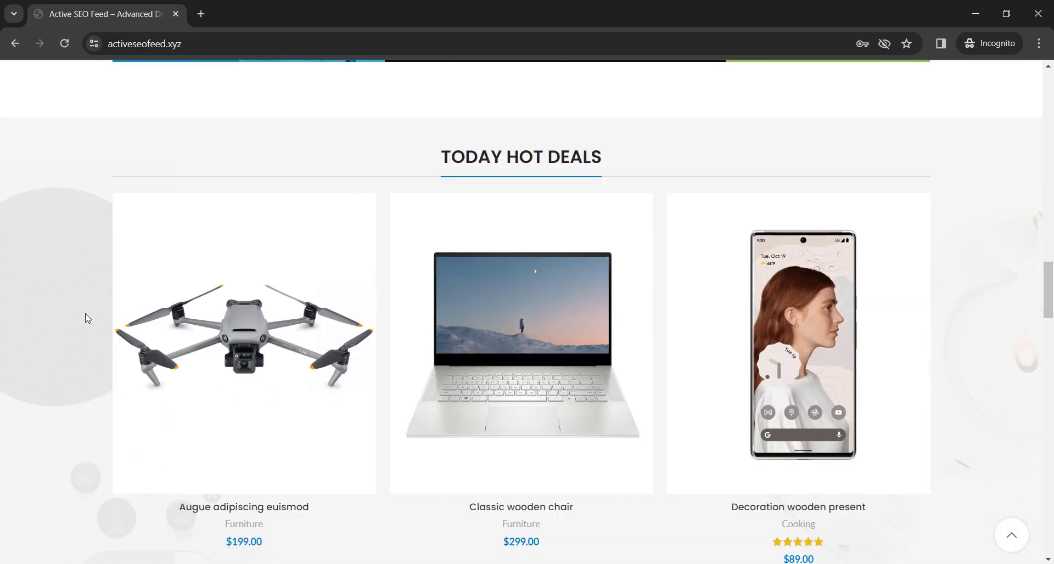
pyautogui.scroll(1, 85, 317)
pyautogui.scroll(15, 86, 319)
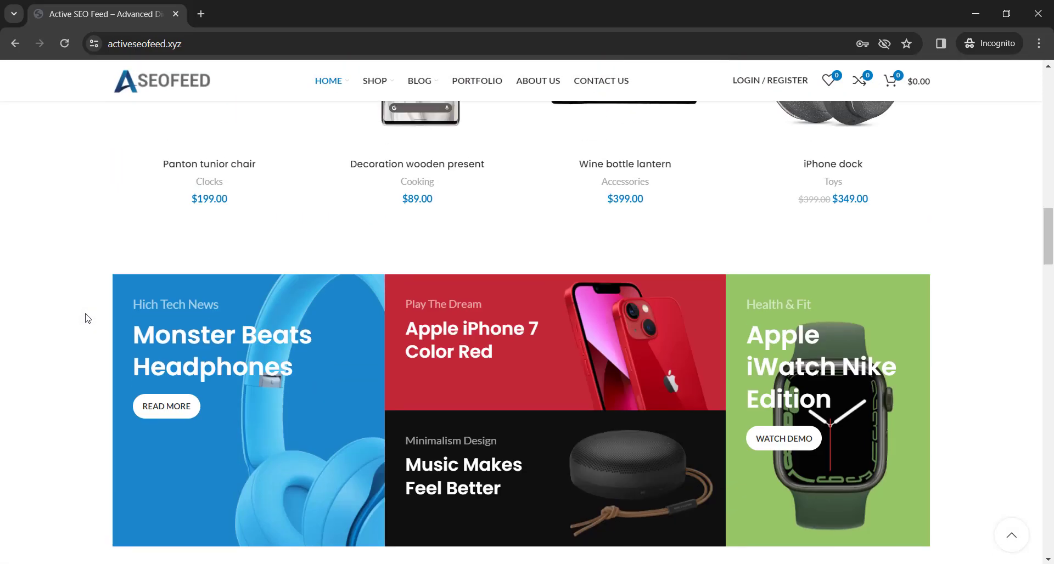
pyautogui.scroll(10, 86, 318)
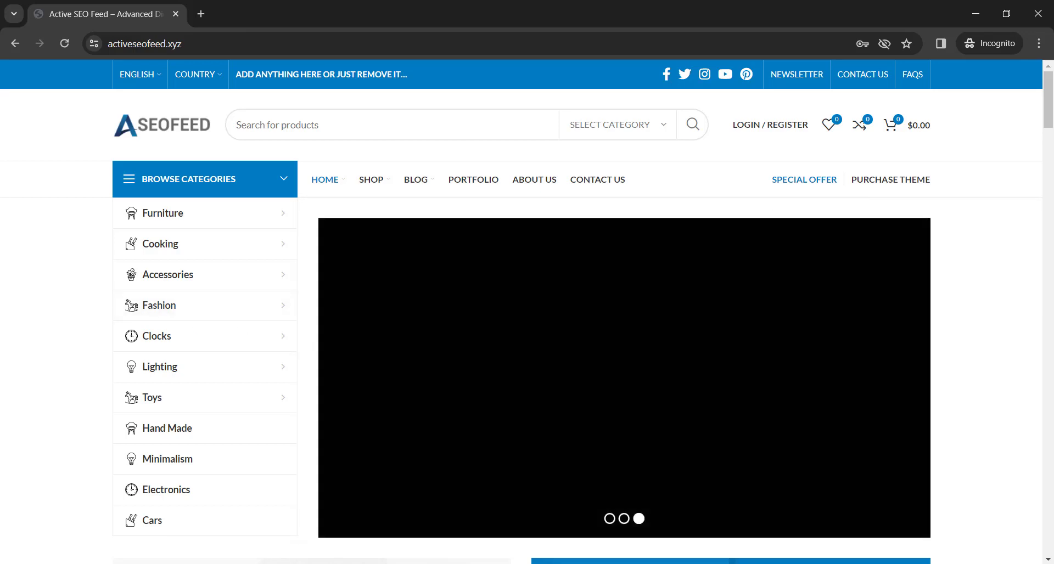
pyautogui.click(610, 563)
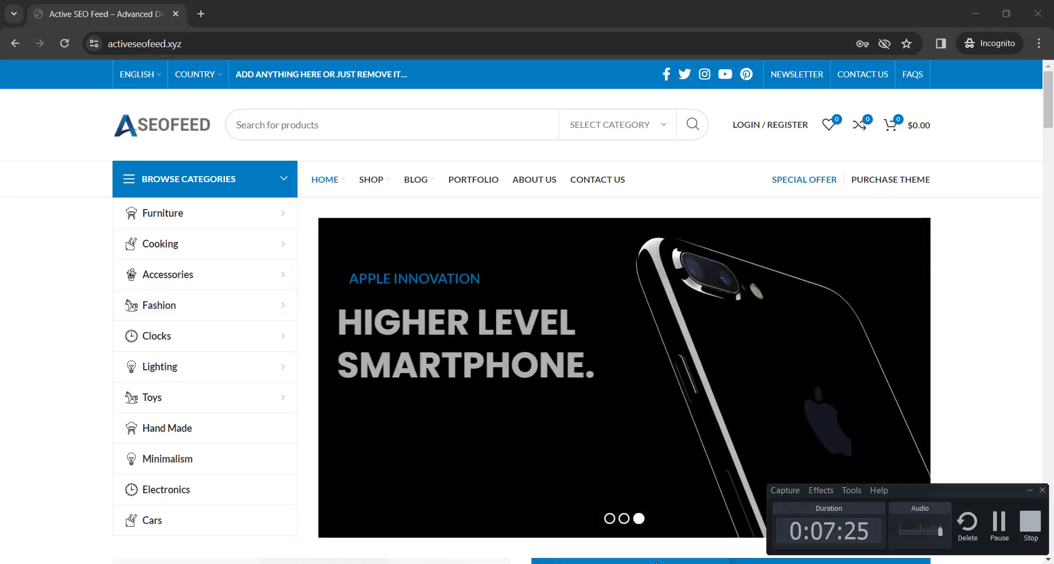